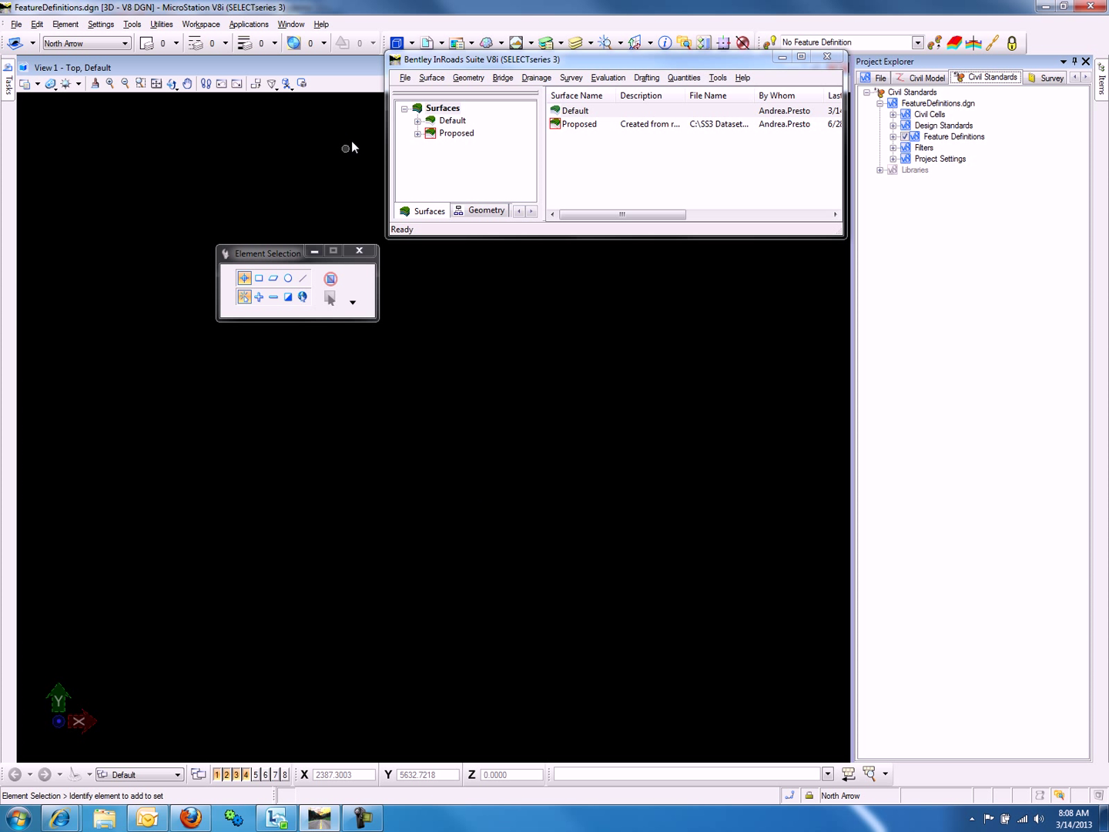
Step: Draw the Proposed surface's centerline, curb and edge features in plan, then zoom to inspect them
click(429, 79)
mouse_move(462, 93)
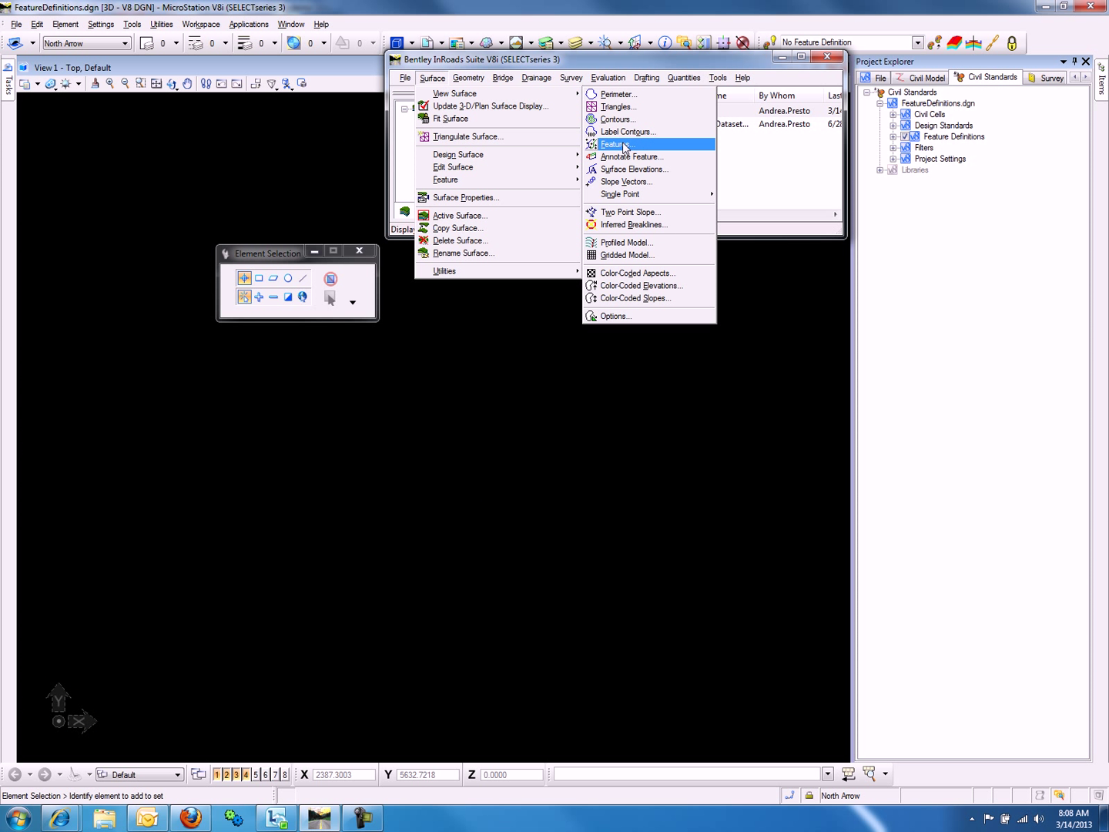
click(622, 145)
click(620, 125)
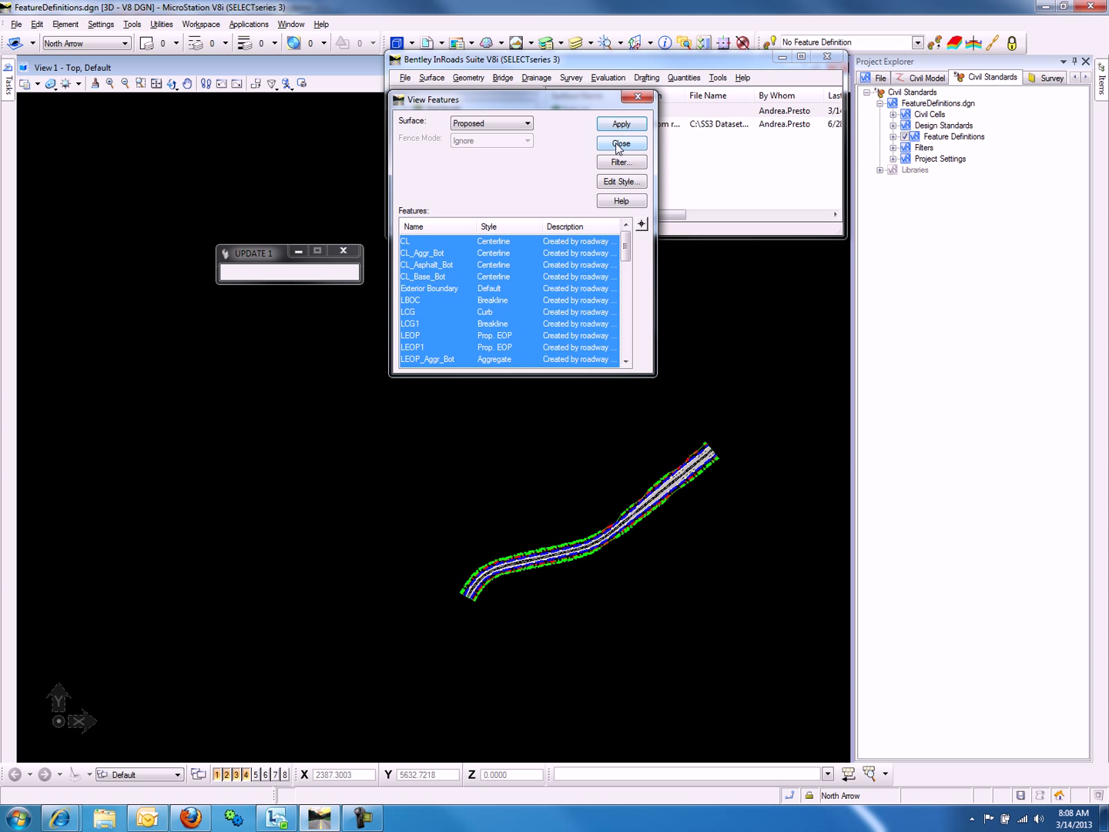
click(616, 145)
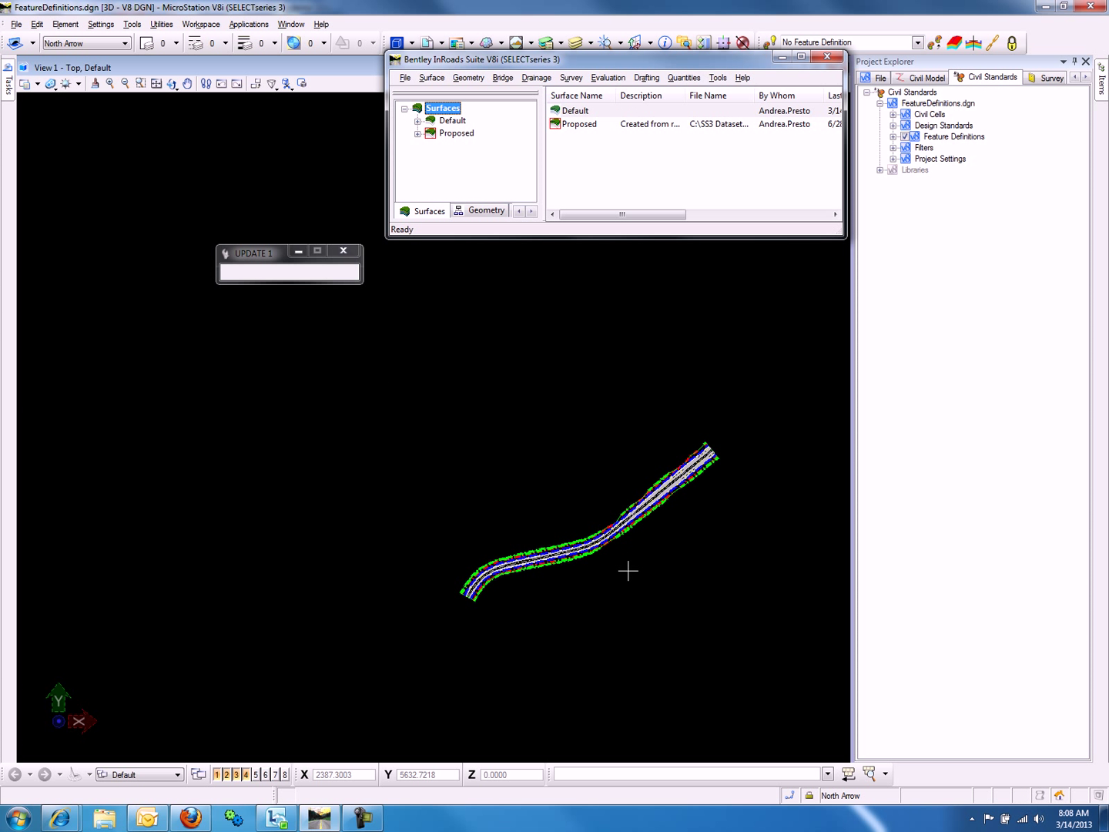
scroll(651, 535, up, 1)
scroll(676, 534, up, 1)
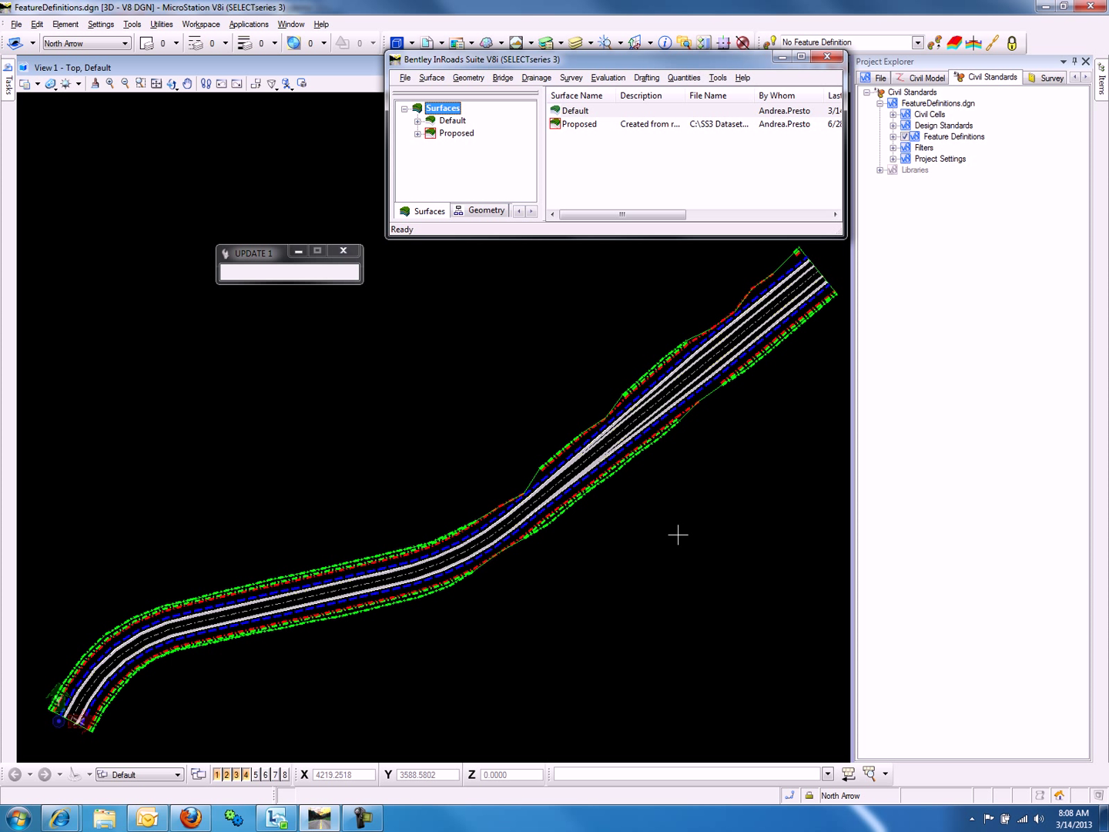
scroll(677, 534, down, 2)
Step: Clear the corridor by deselecting all features in Update 3-D/Plan Surface Display; show the Civil tasks panel
click(432, 78)
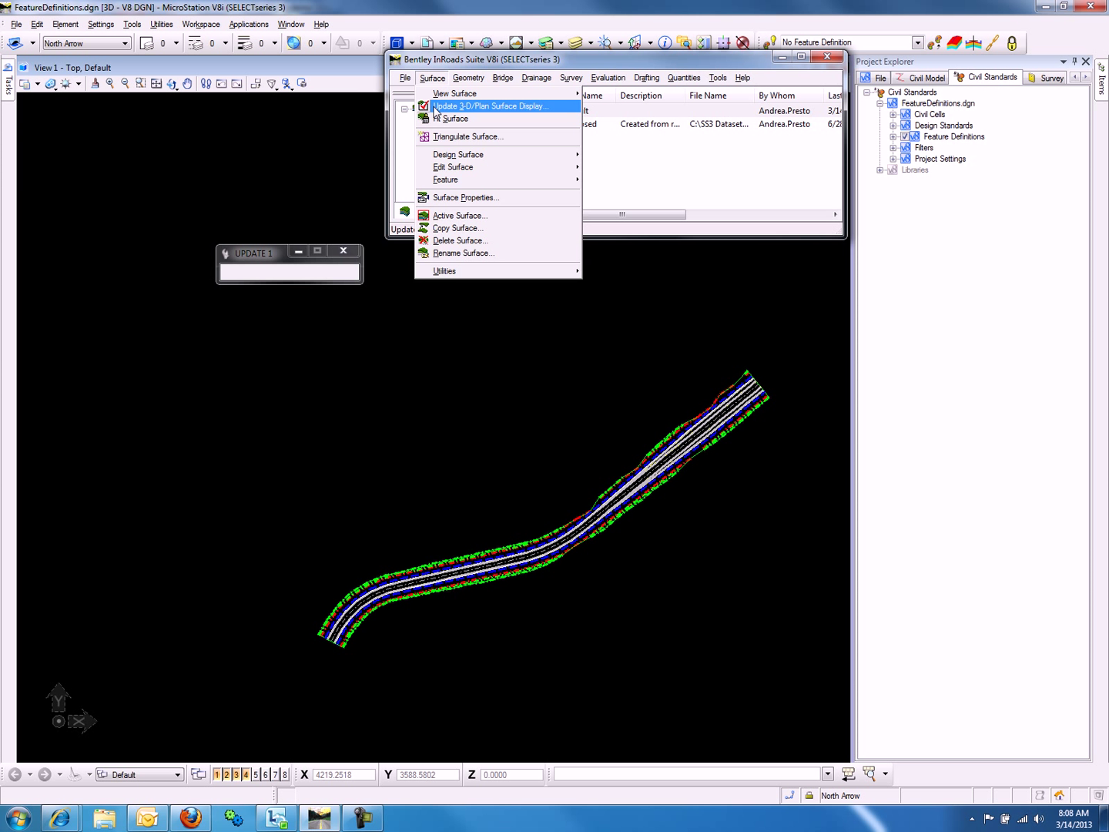
click(436, 106)
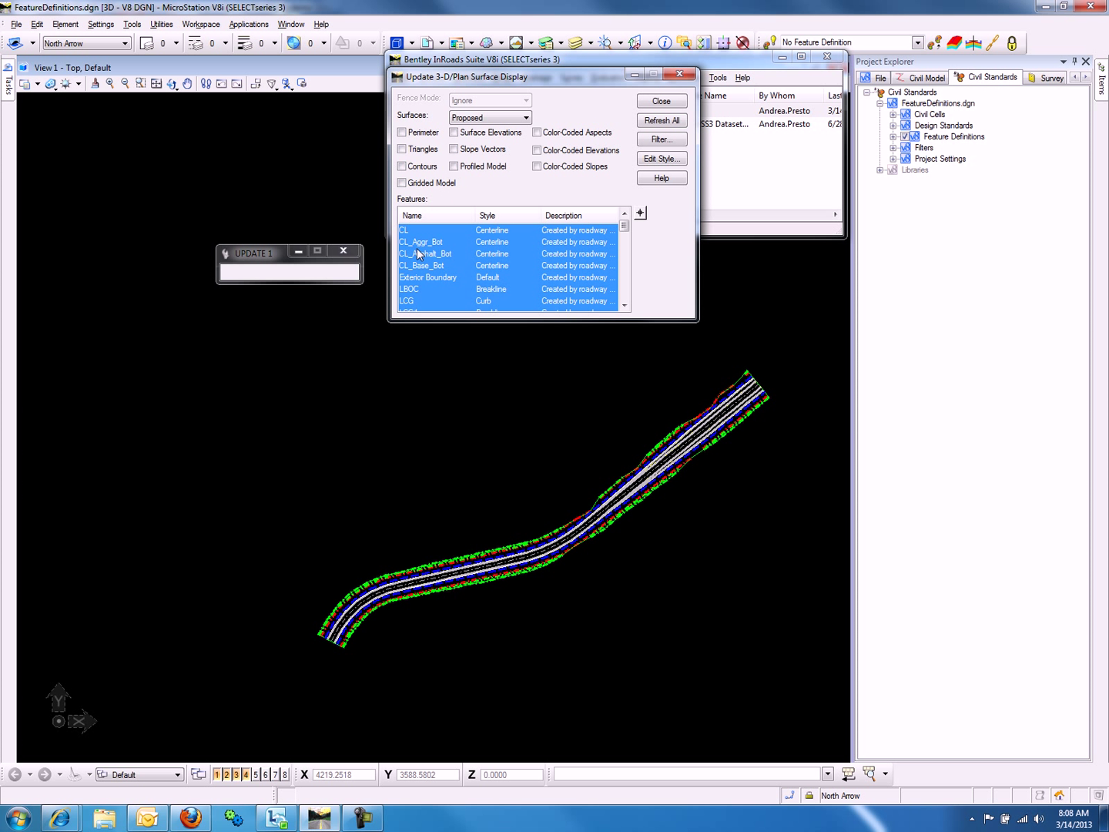
right_click(416, 255)
click(436, 274)
key(Escape)
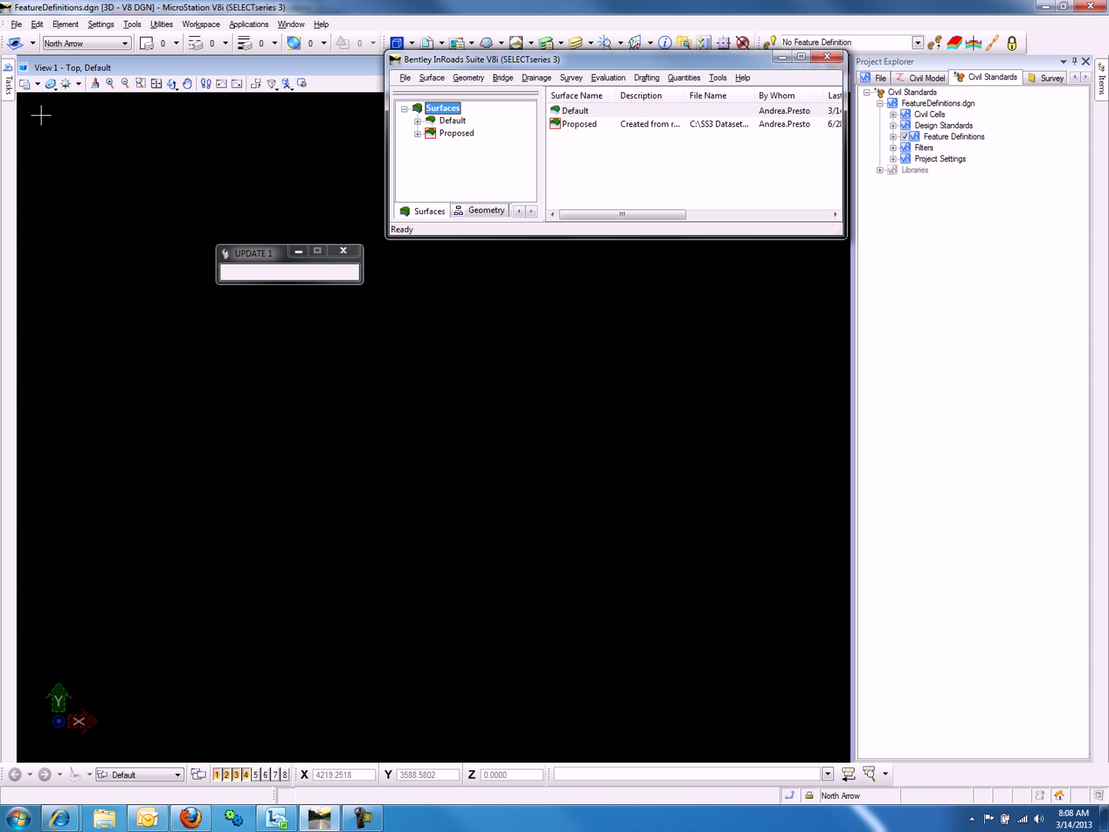
click(11, 94)
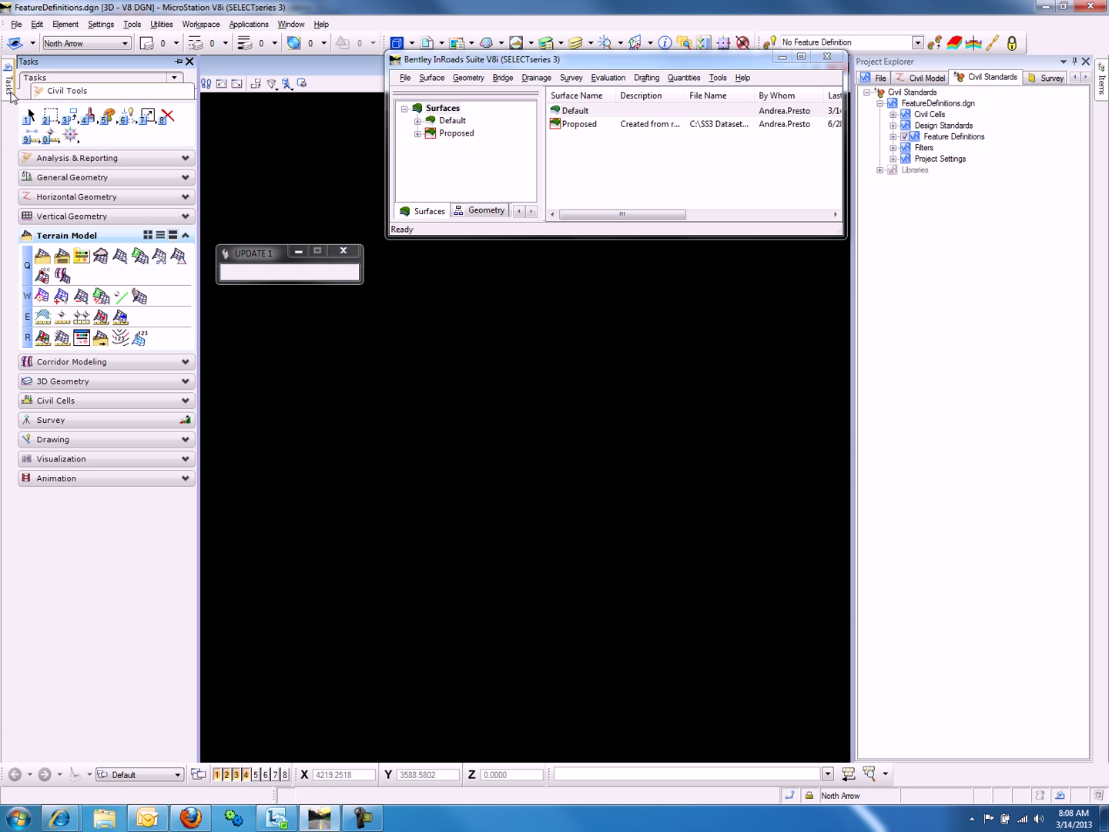
Step: Choose proposed.dtm for import and browse the Civil.xin feature definitions offered in the dropdown
click(44, 262)
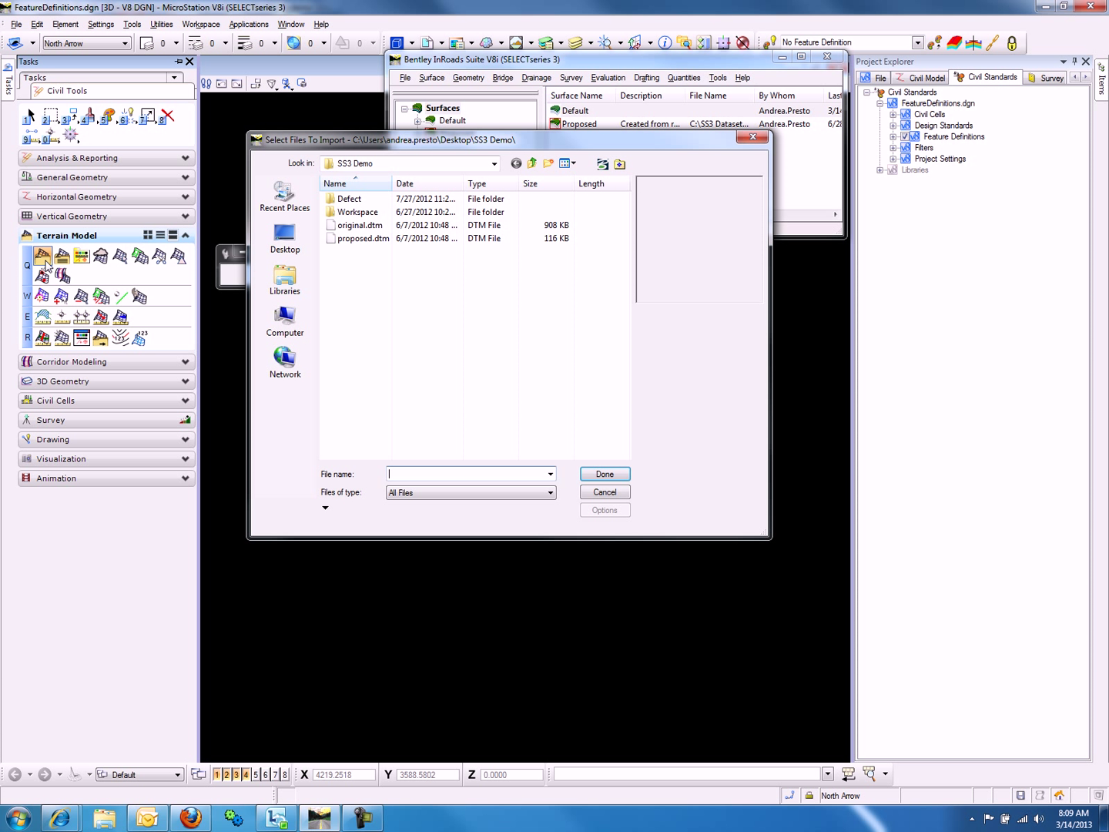
click(361, 239)
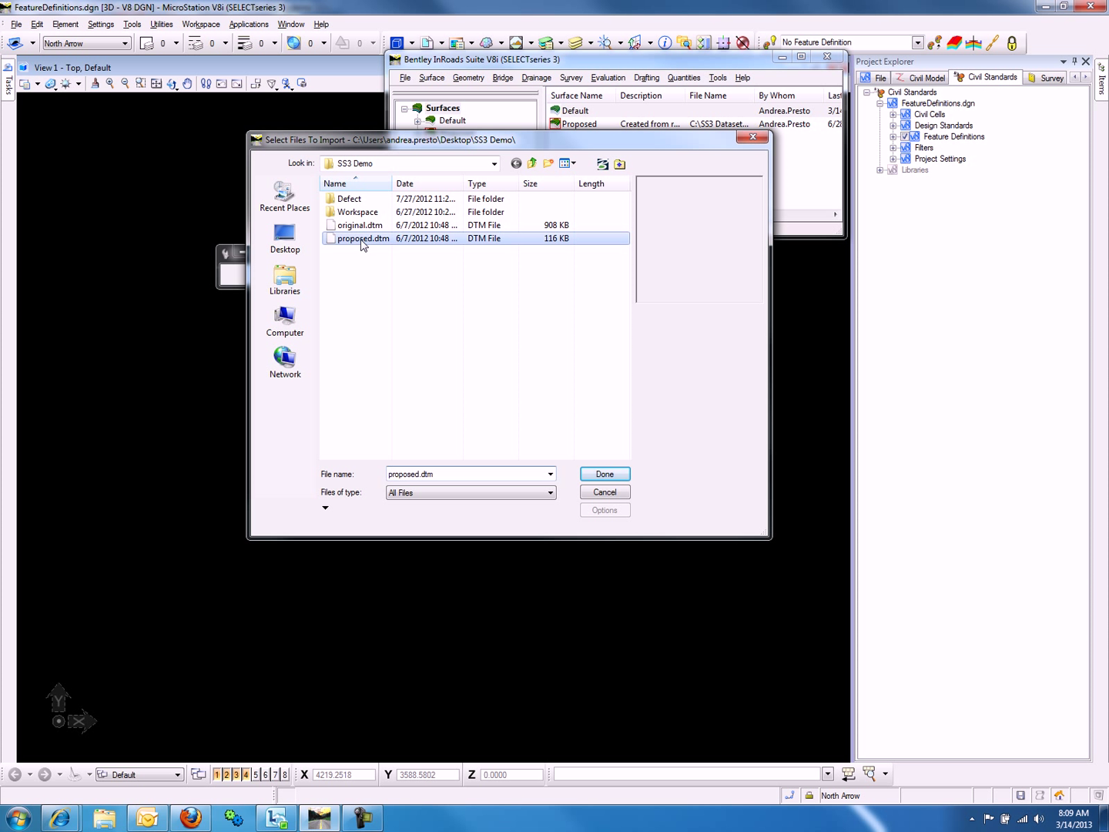
click(602, 475)
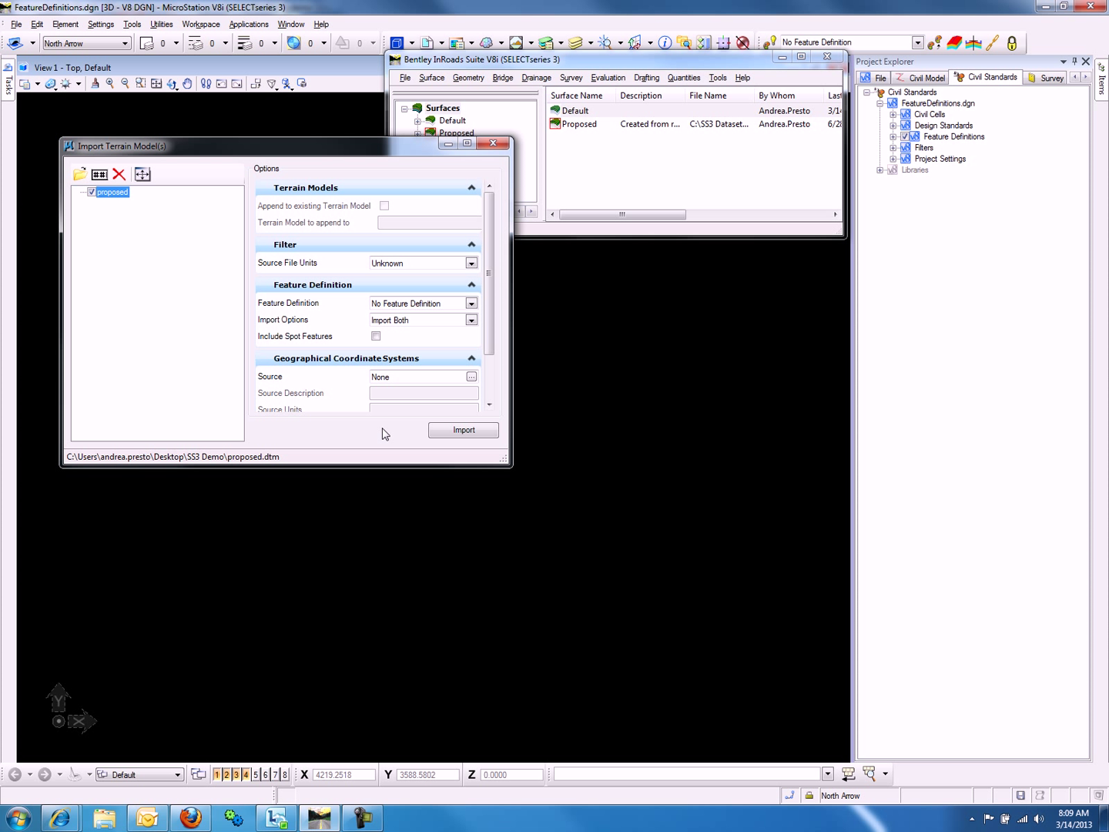
click(471, 303)
click(381, 331)
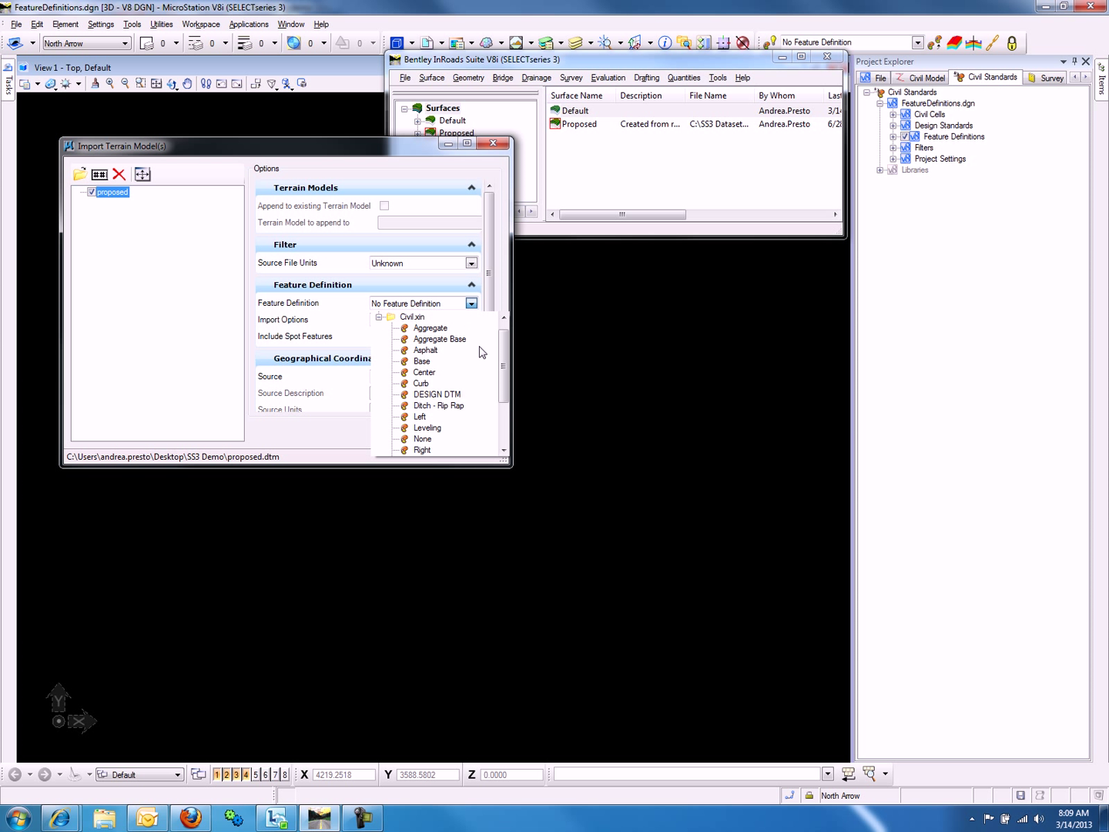
mouse_move(504, 358)
mouse_down()
mouse_move(505, 348)
mouse_move(505, 397)
mouse_move(507, 347)
mouse_up()
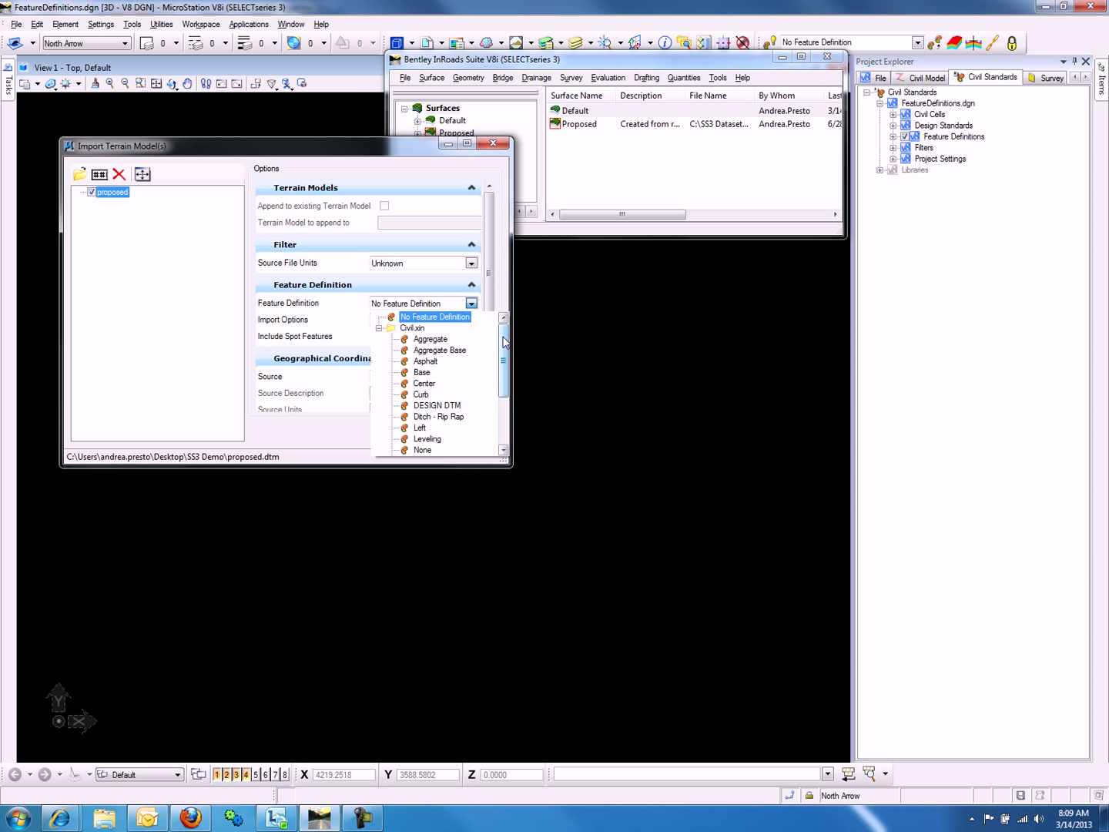
click(441, 271)
Step: Cancel the terrain import and expand Feature Definitions in Project Explorer's Civil Standards
click(493, 143)
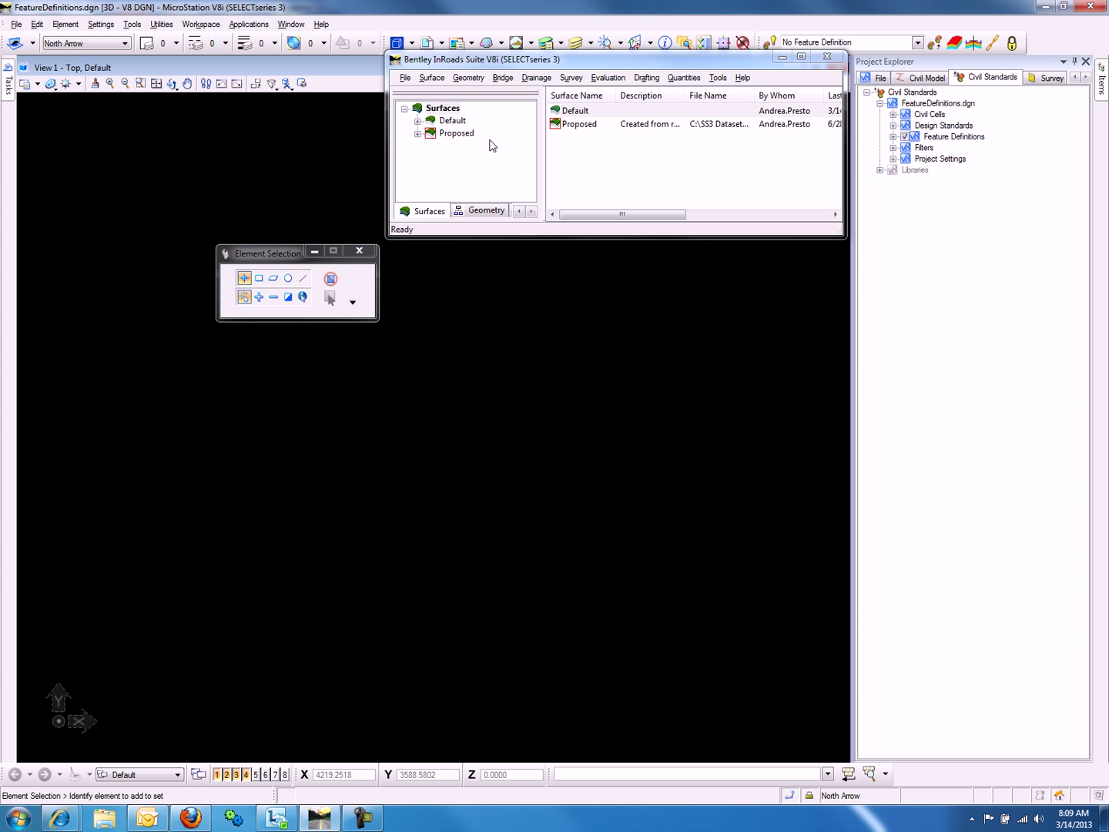
click(892, 136)
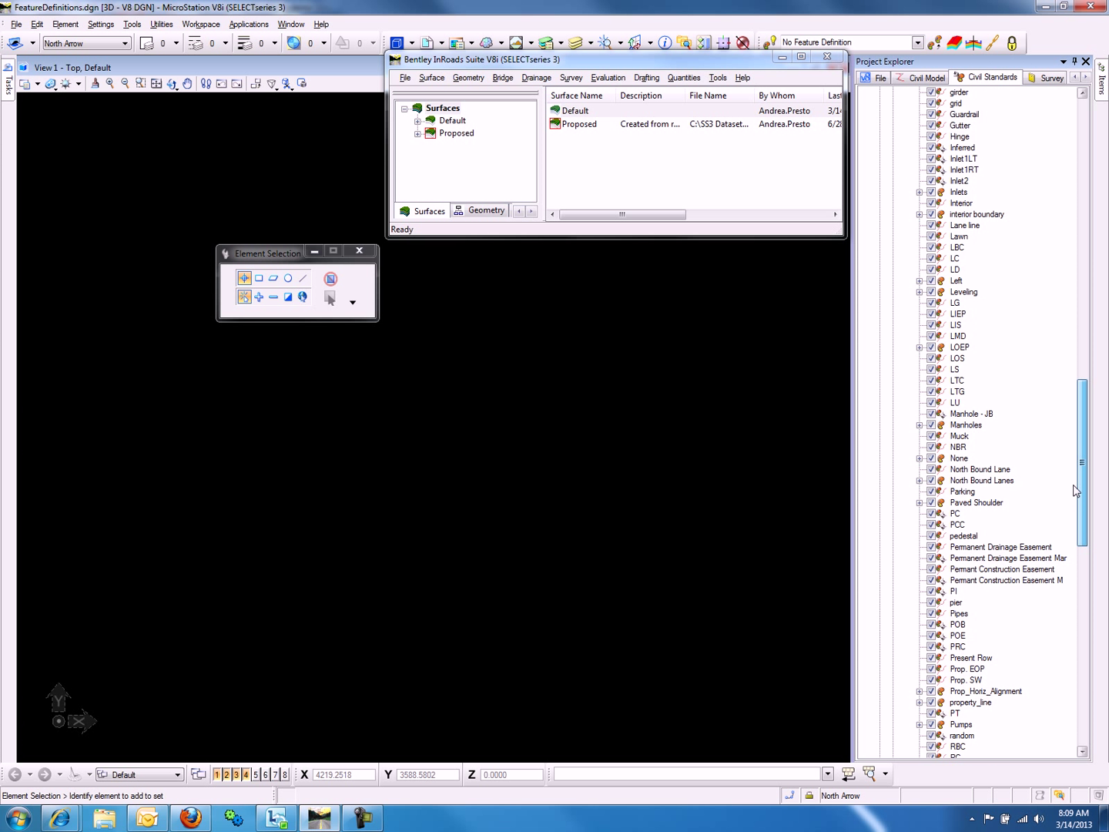
scroll(1078, 529, down, 7)
drag(1078, 528, 1078, 548)
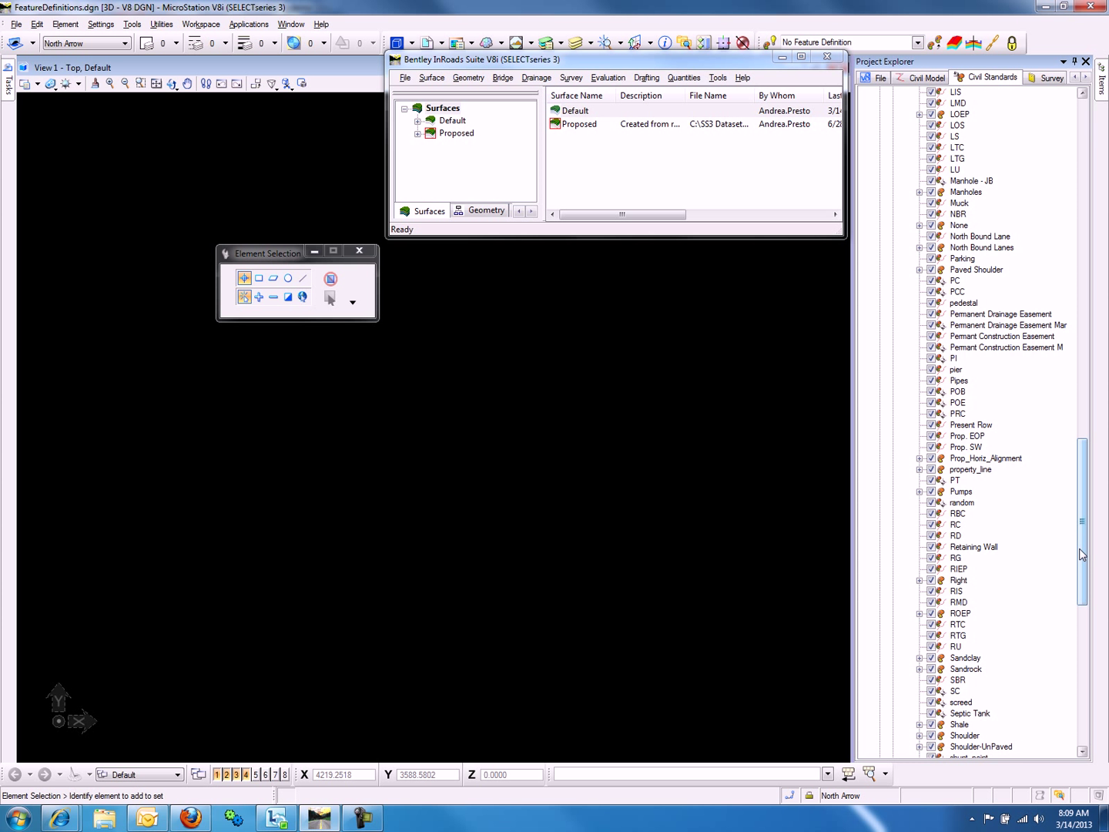
drag(1081, 555, 1069, 198)
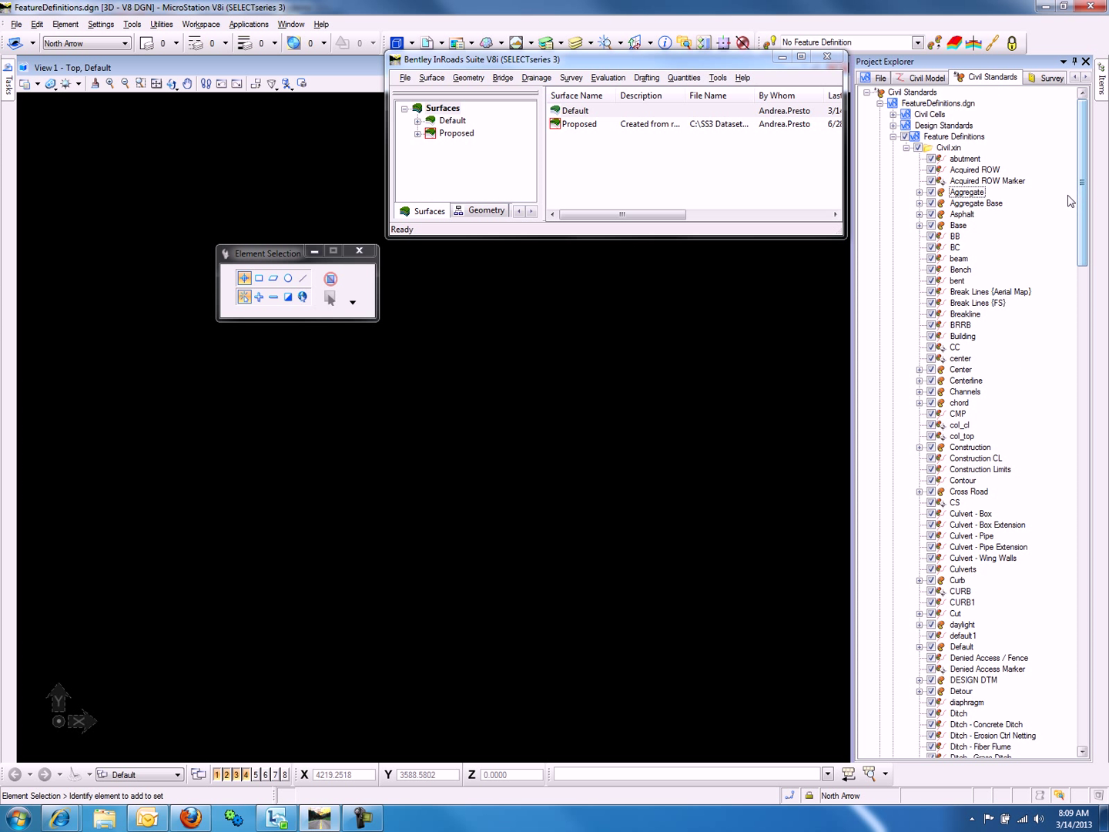
Step: Create a new Surface Feature definition under Civil.xin named 'Proposed Ground'
right_click(949, 150)
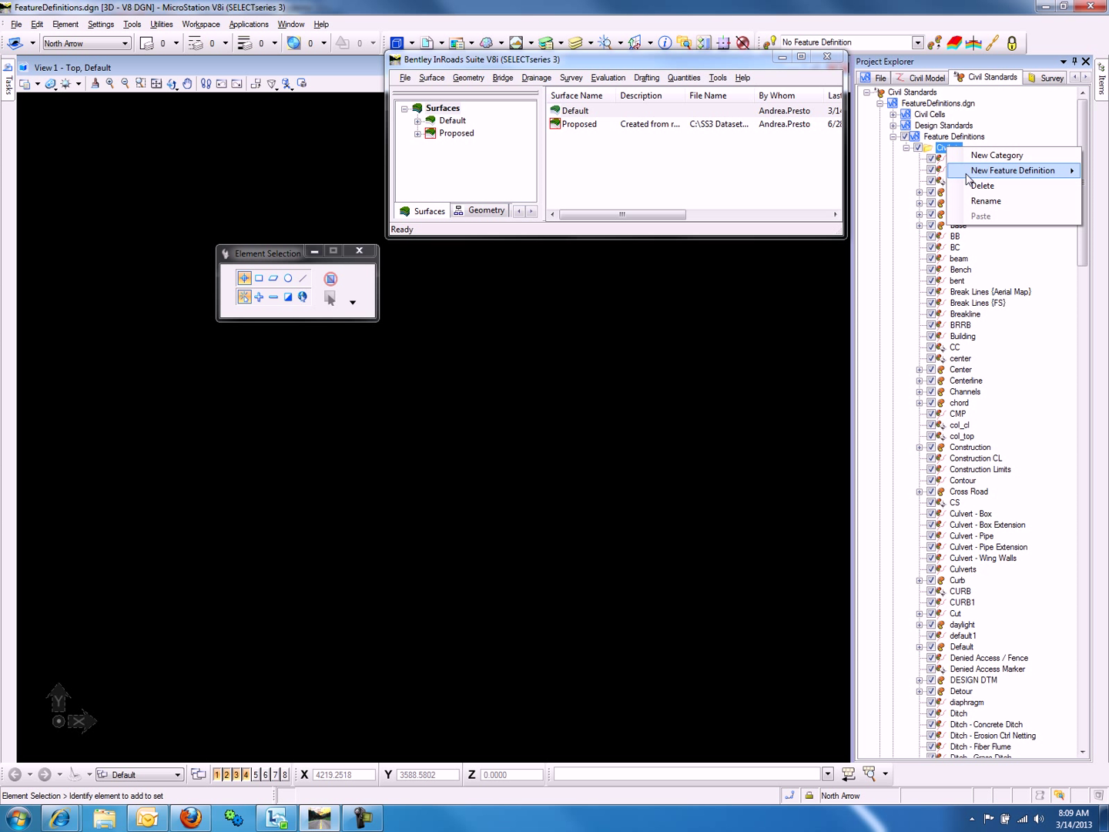
mouse_move(967, 180)
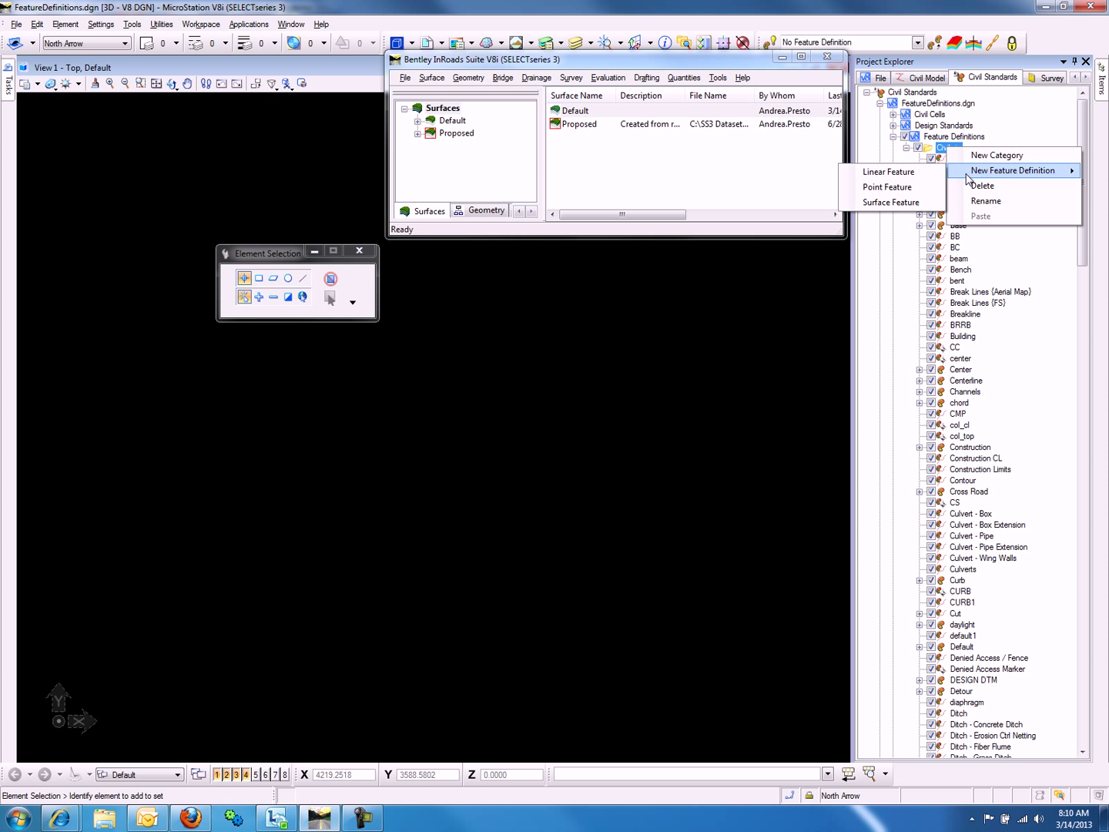
click(936, 204)
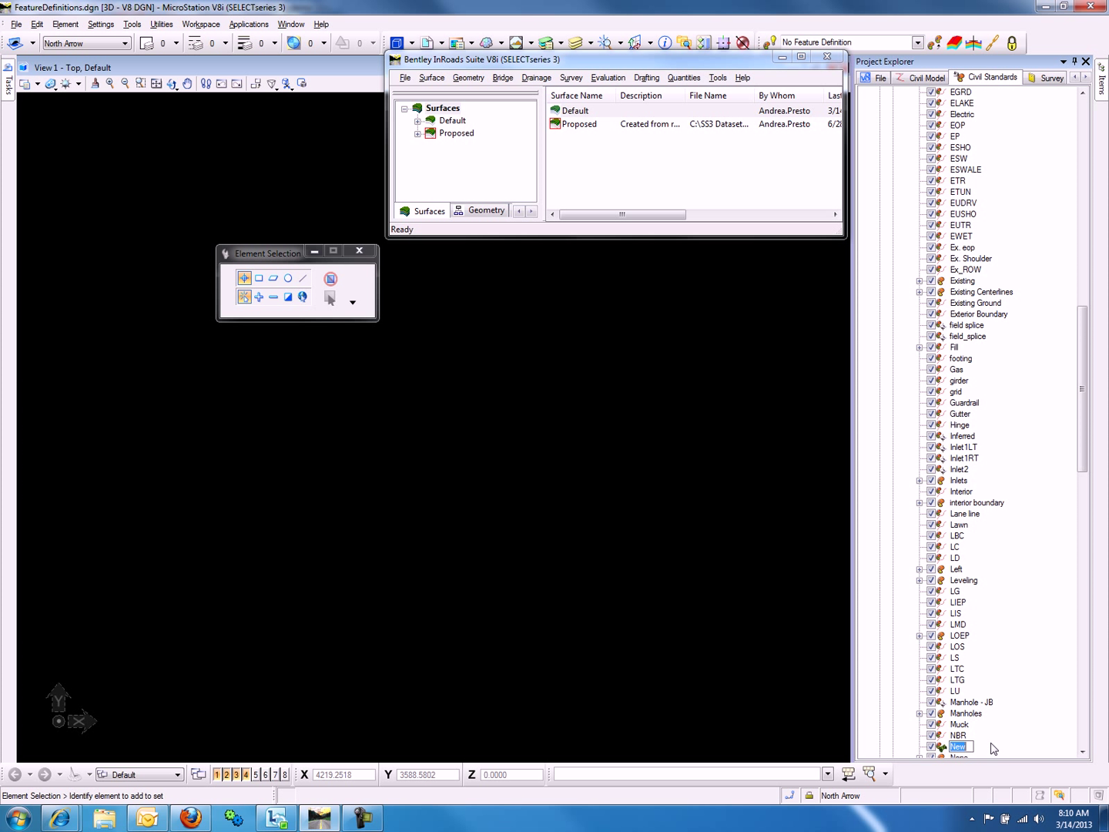
text(Proposed Ground)
key(Return)
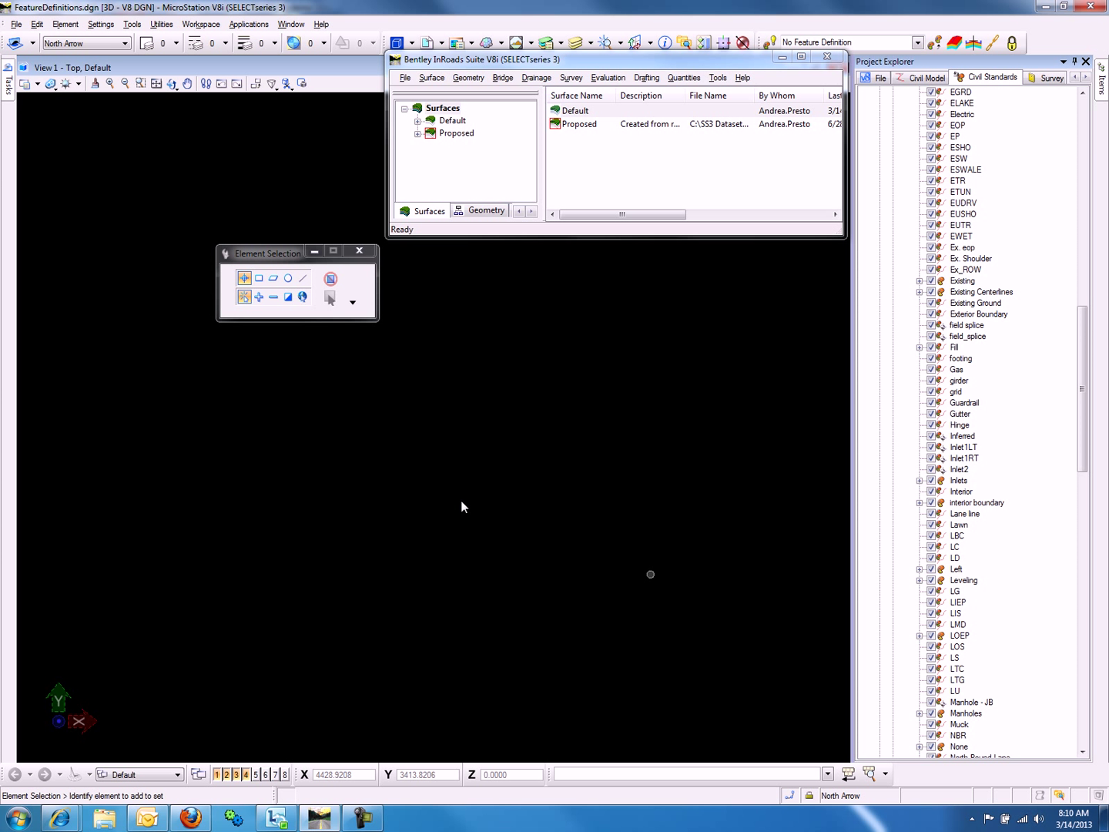
Step: Choose proposed.dtm as the file for a new terrain model
mouse_move(11, 93)
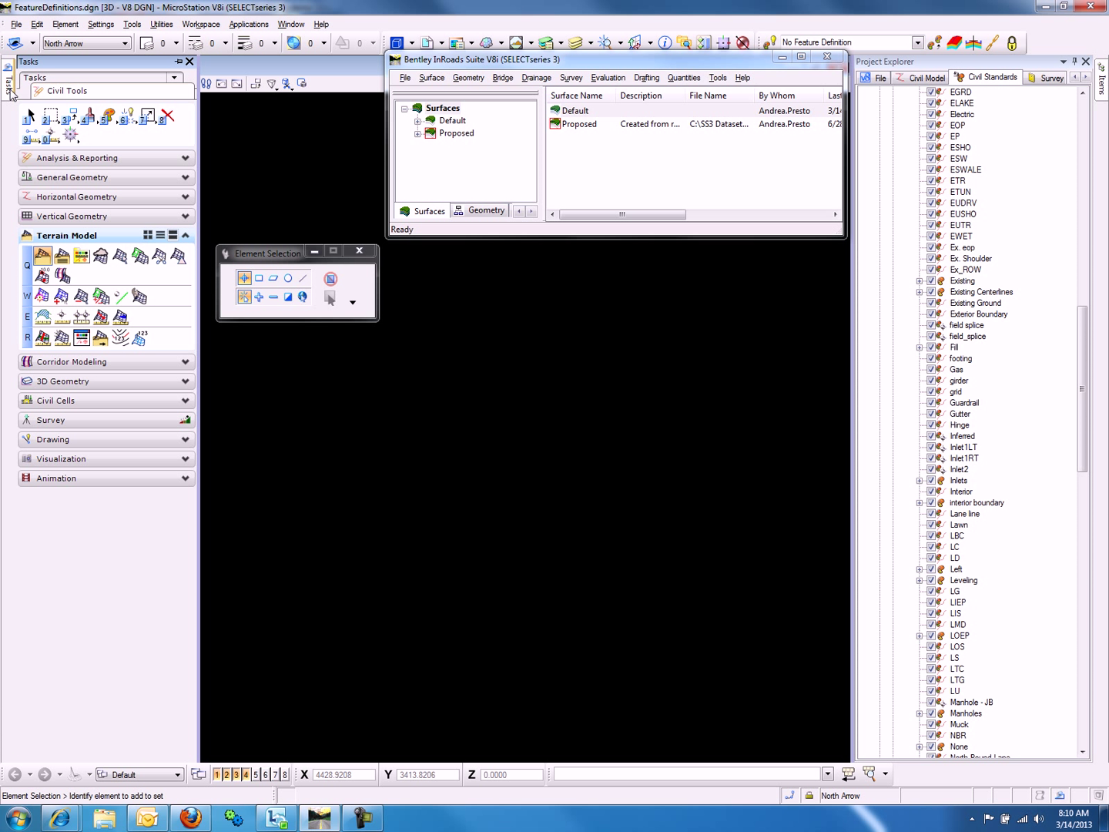
click(42, 255)
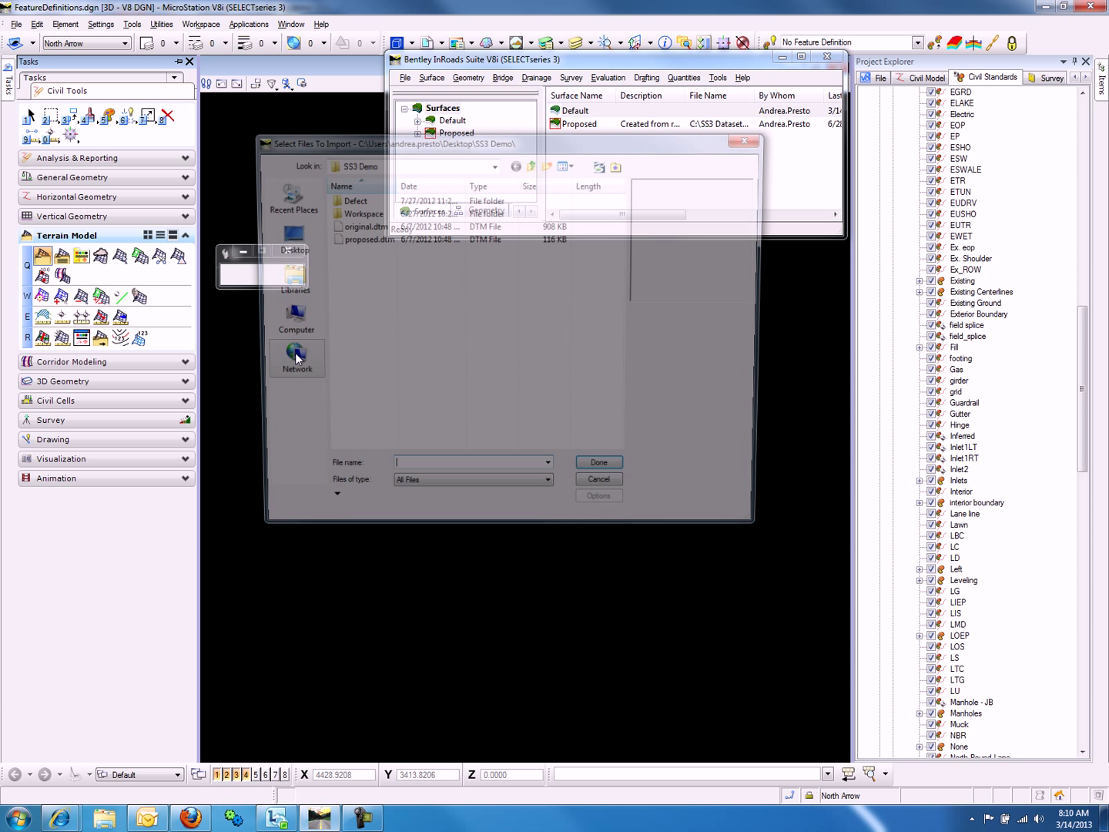
click(355, 238)
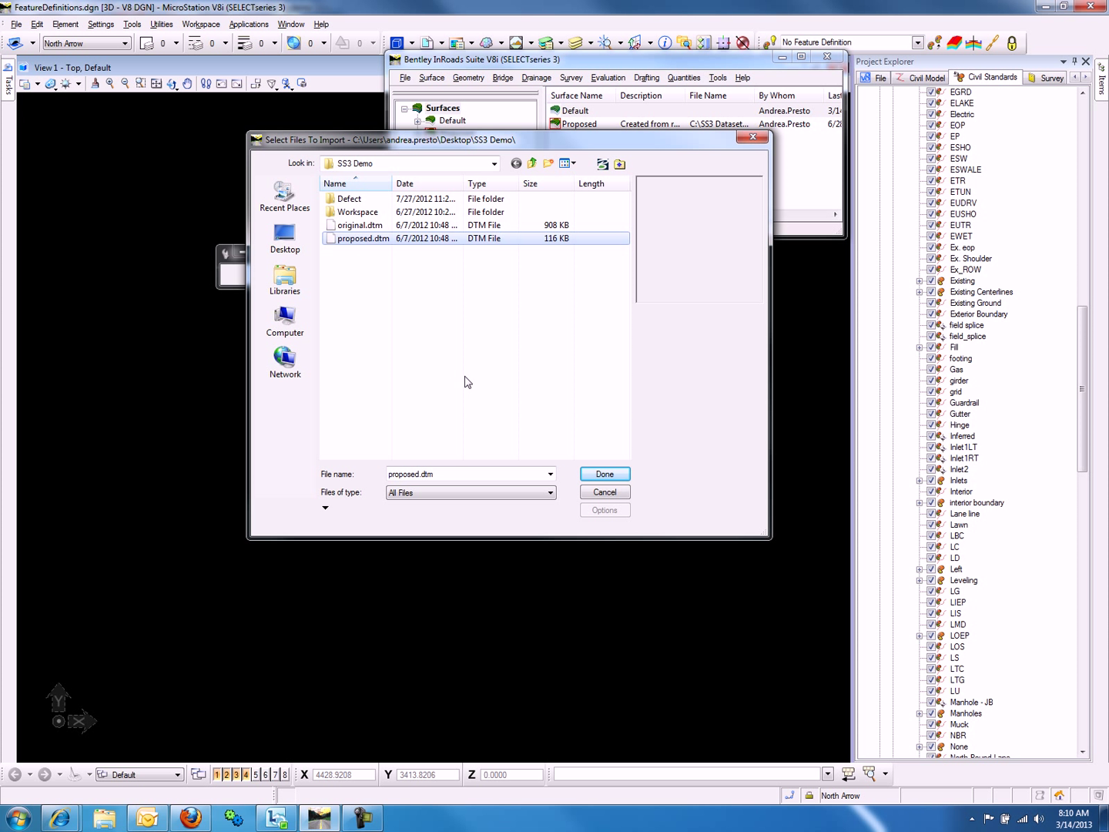
click(596, 475)
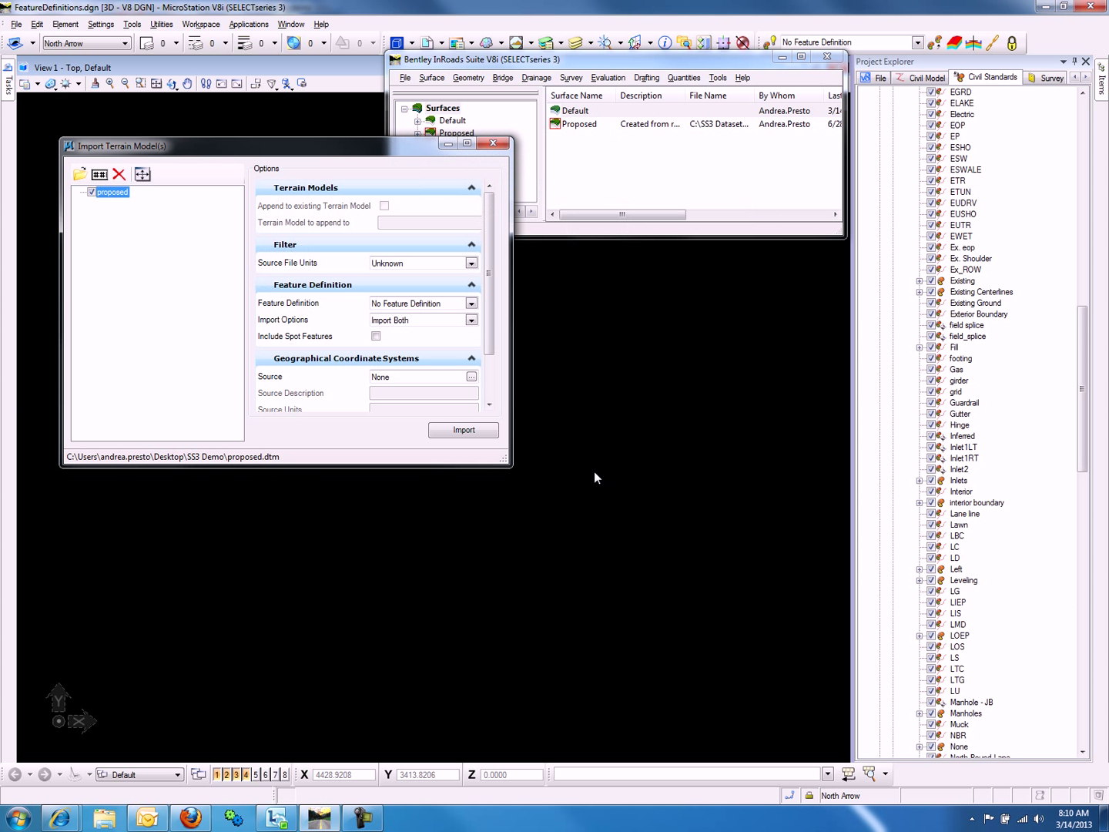
Step: Import it with feature definition Proposed Ground and Import Both for terrain and features
click(471, 302)
click(378, 328)
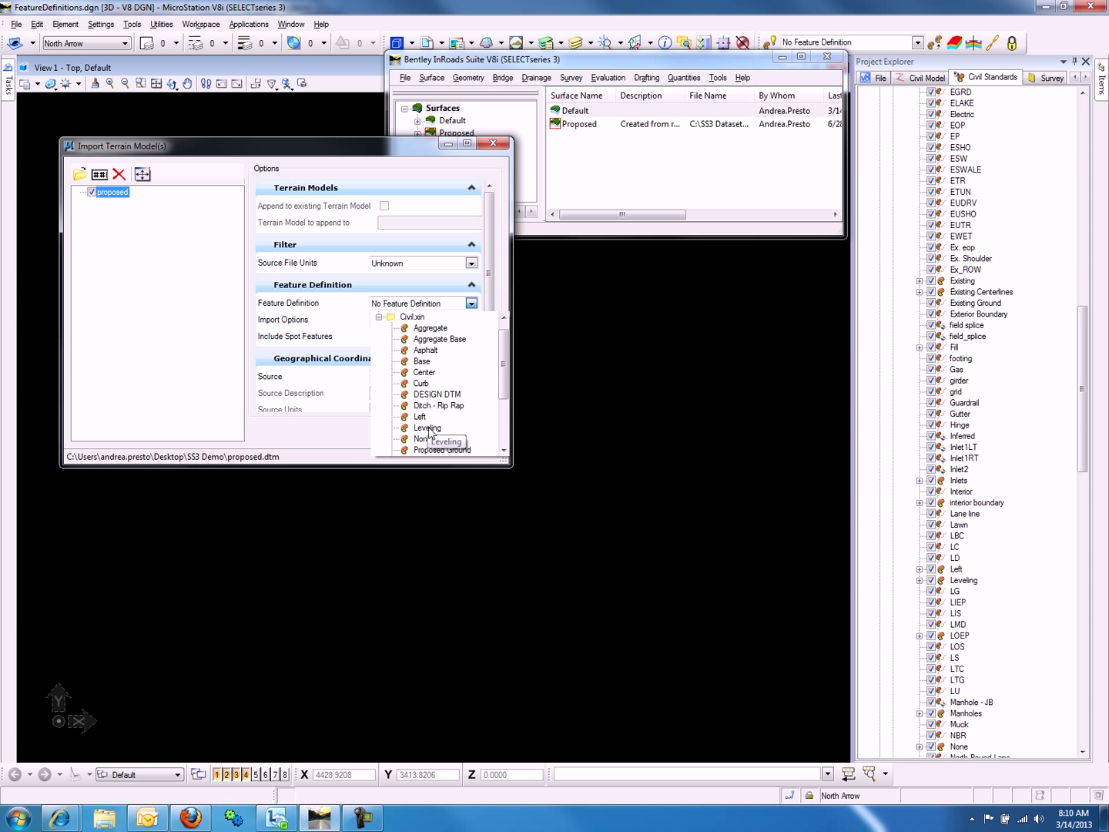
click(446, 448)
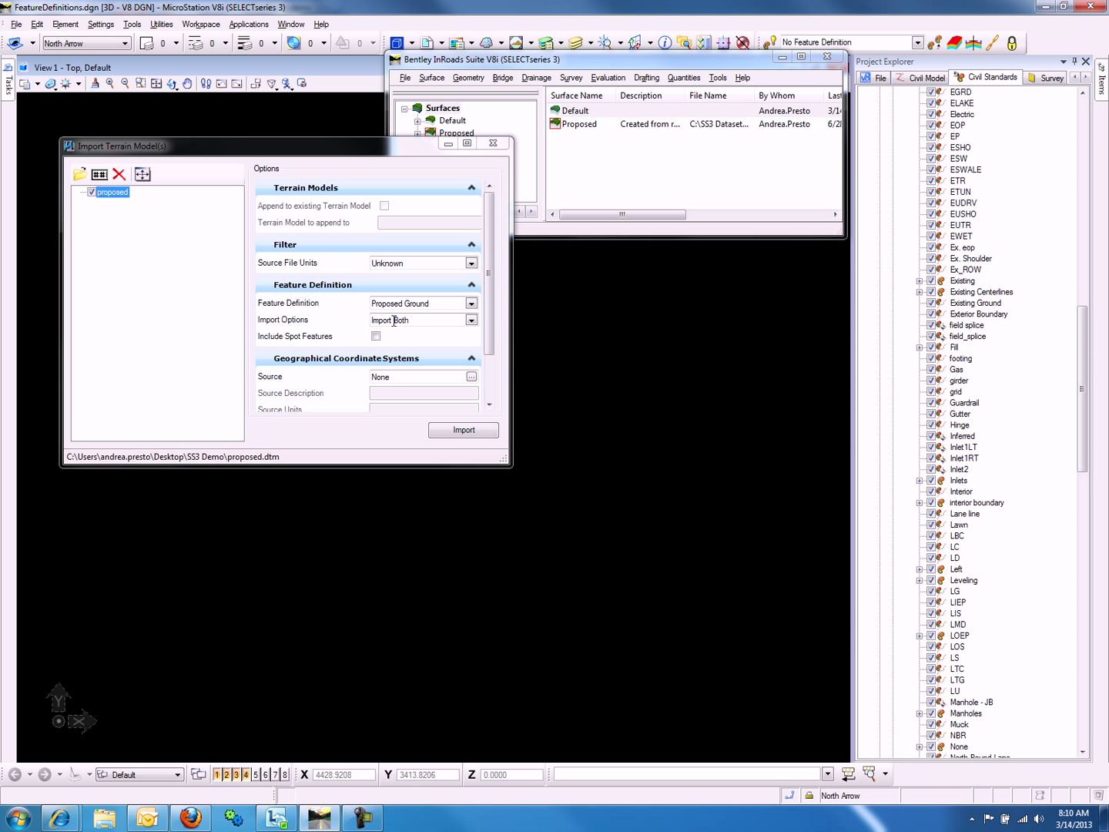
click(470, 320)
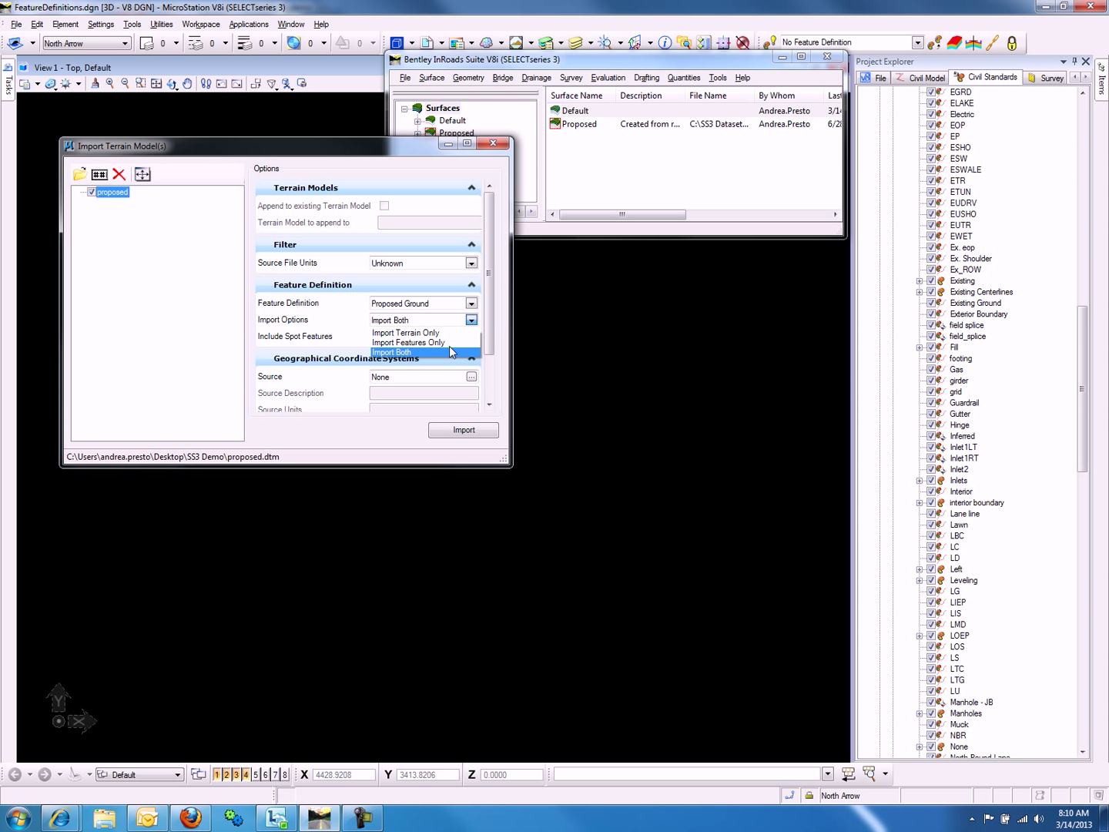
click(451, 352)
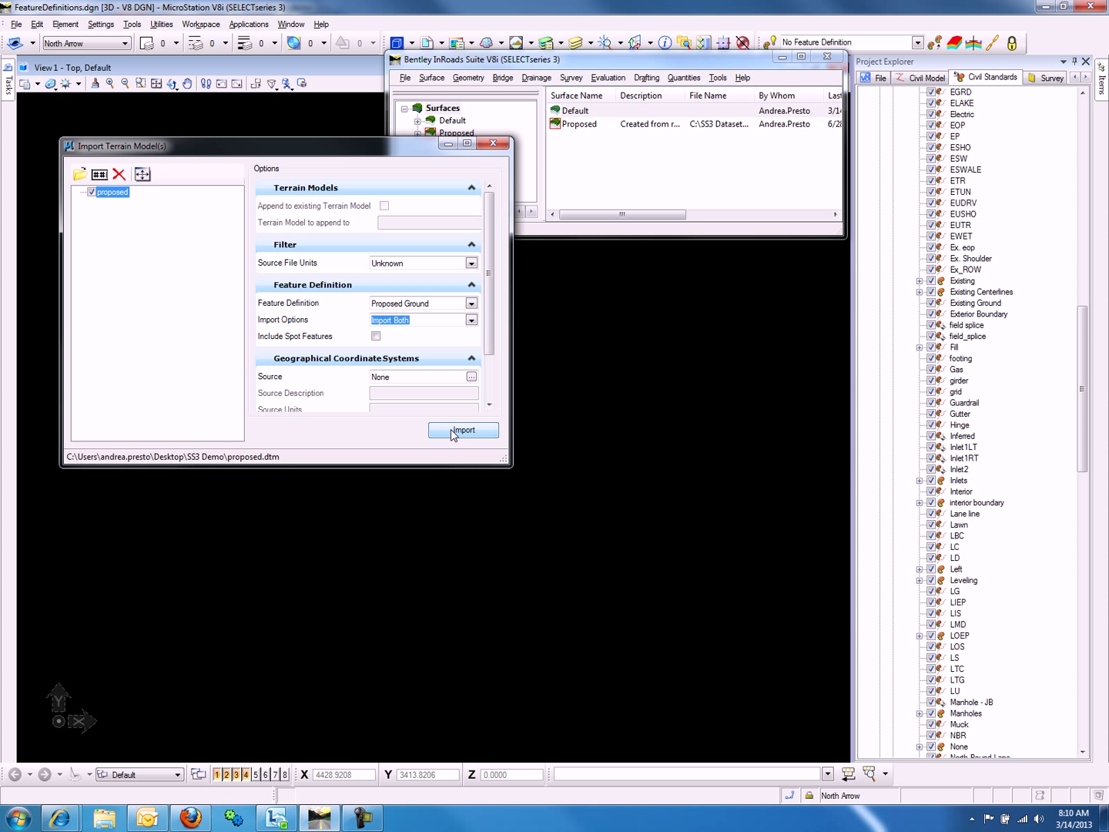
click(453, 432)
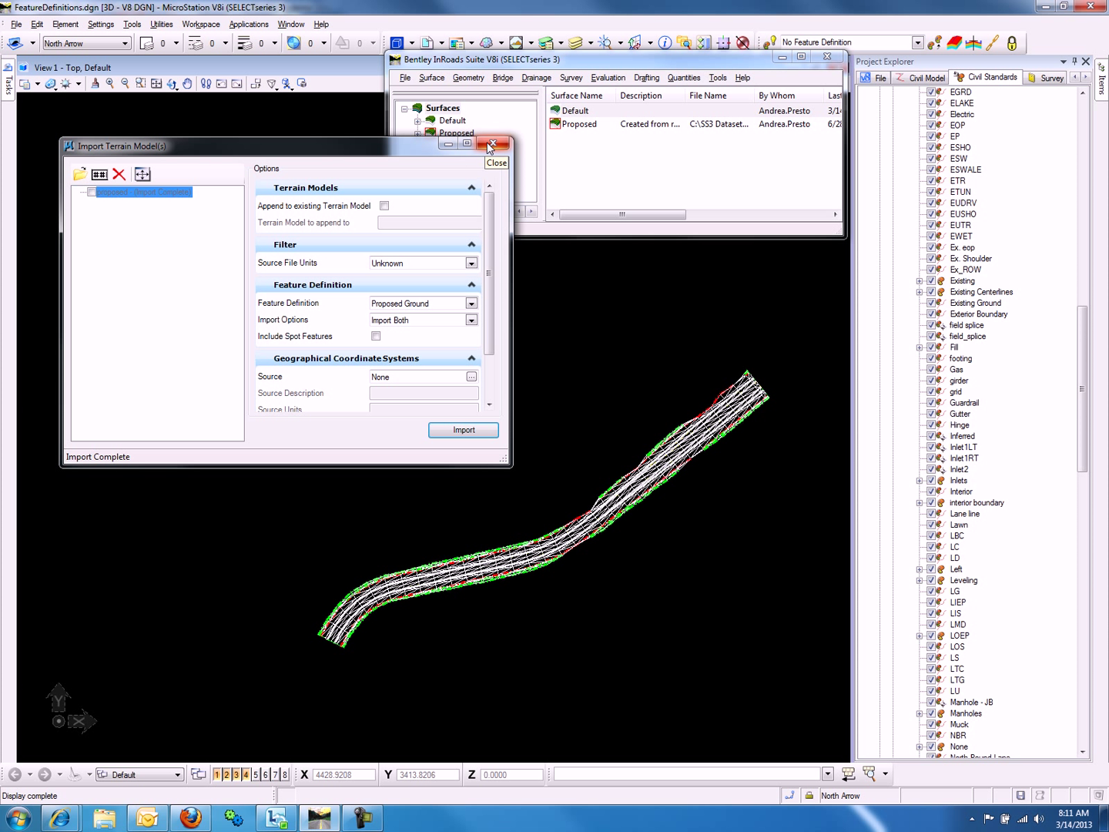
Step: Close the import dialog, zoom into the corridor, and scroll Civil Standards to Proposed Ground
click(488, 146)
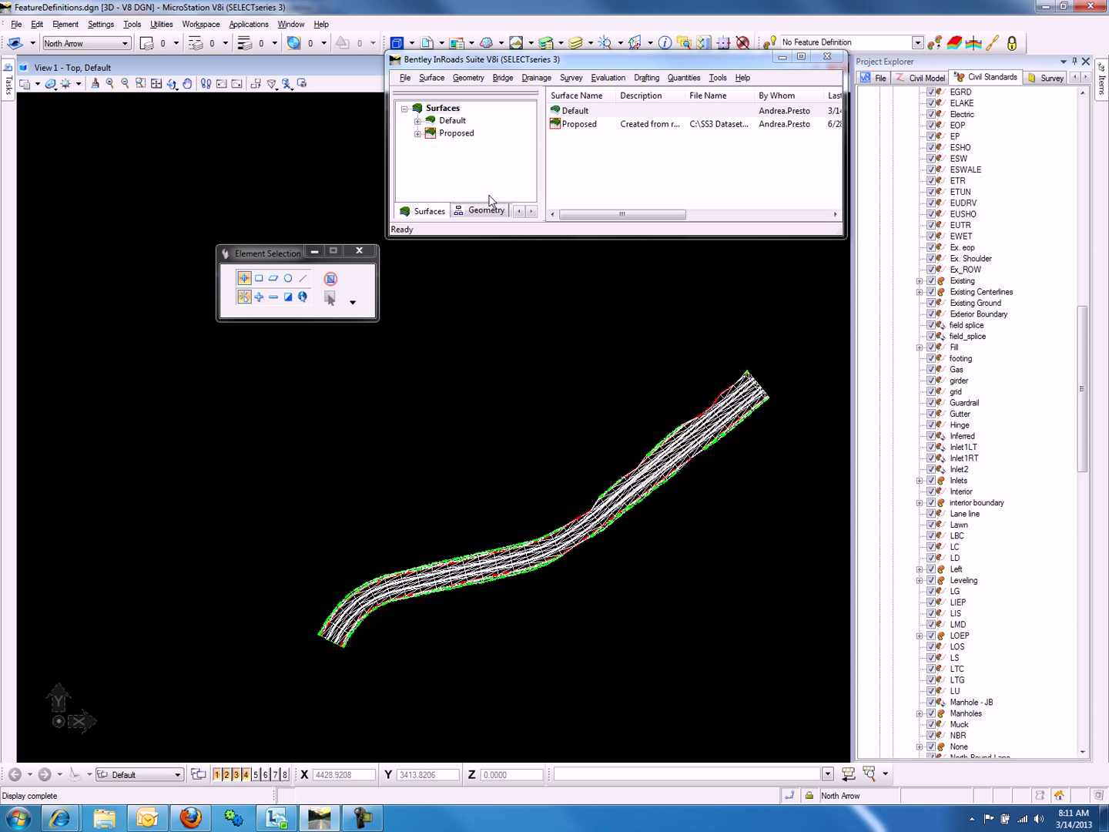
scroll(699, 492, up, 2)
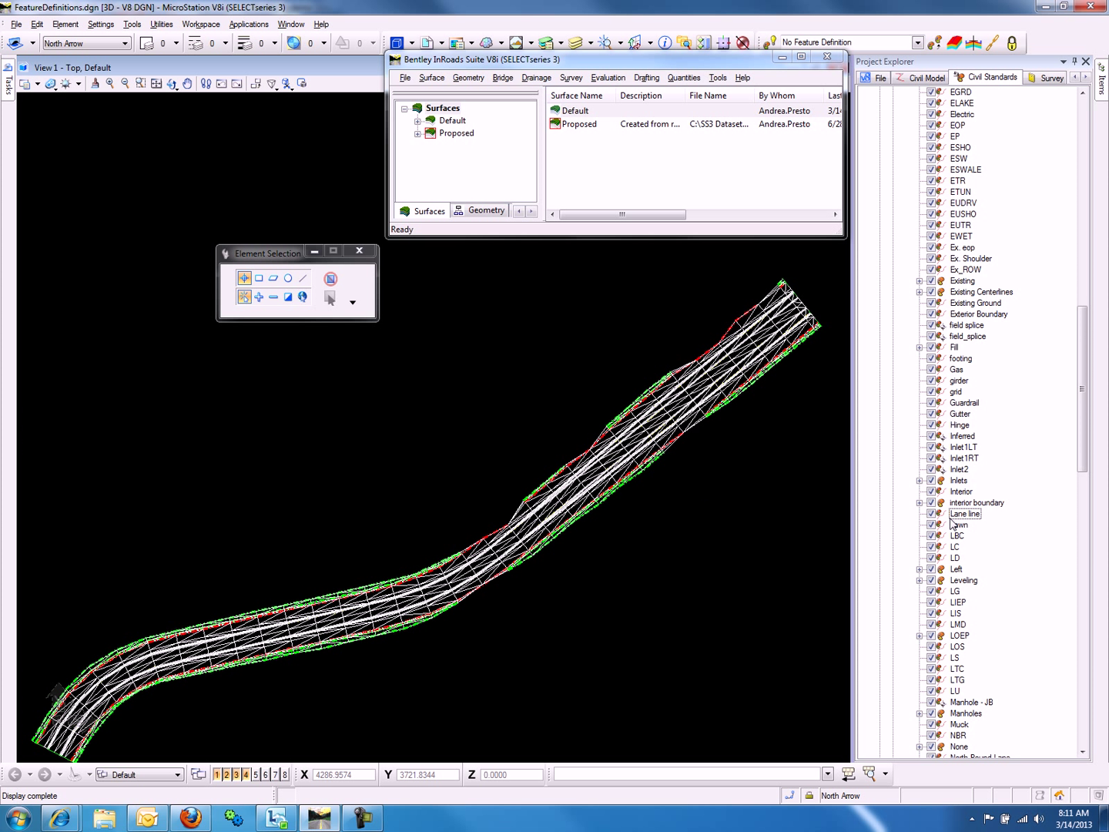
drag(1082, 456, 1083, 594)
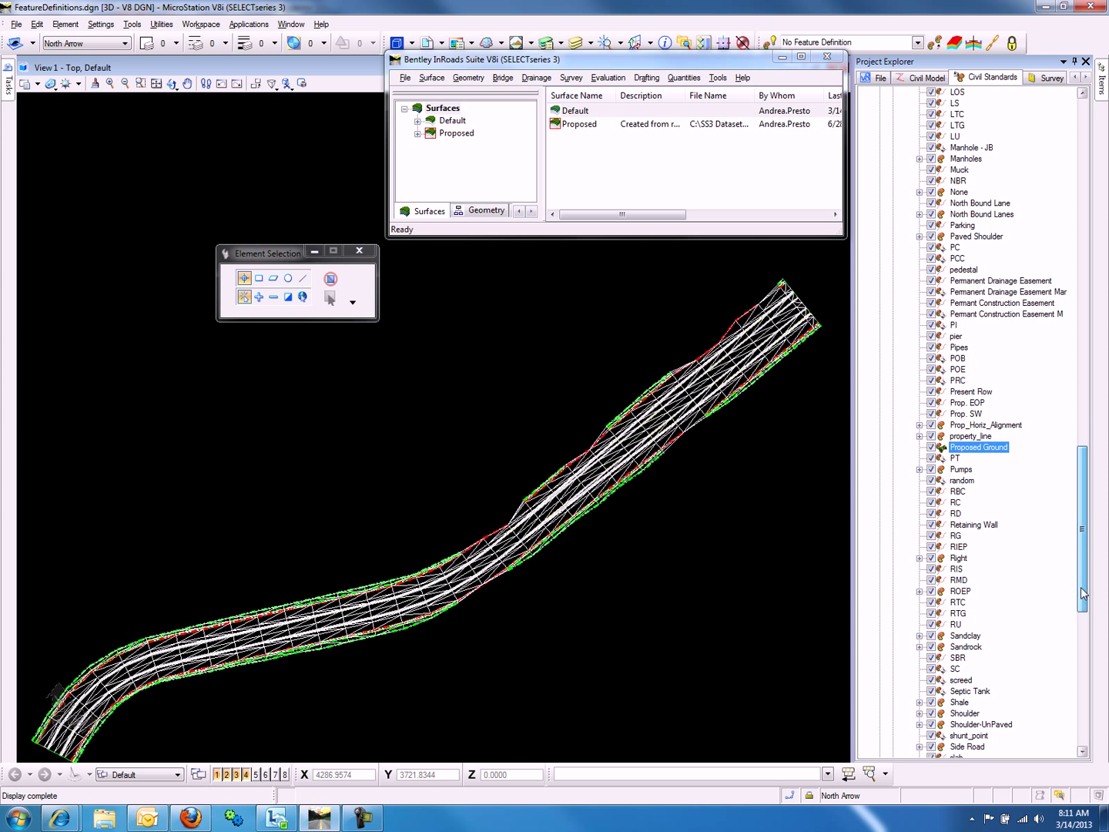
Step: Show the Proposed Ground feature's properties and open the Element Templates manager
right_click(975, 454)
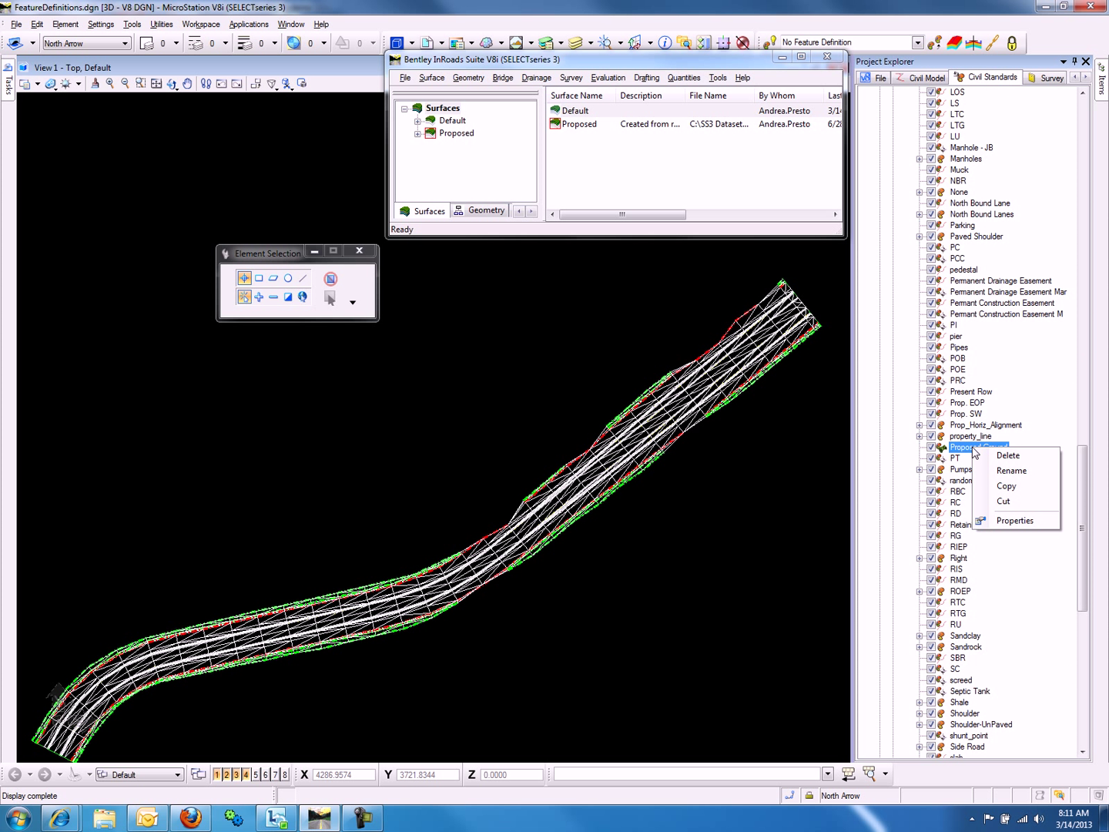
click(995, 522)
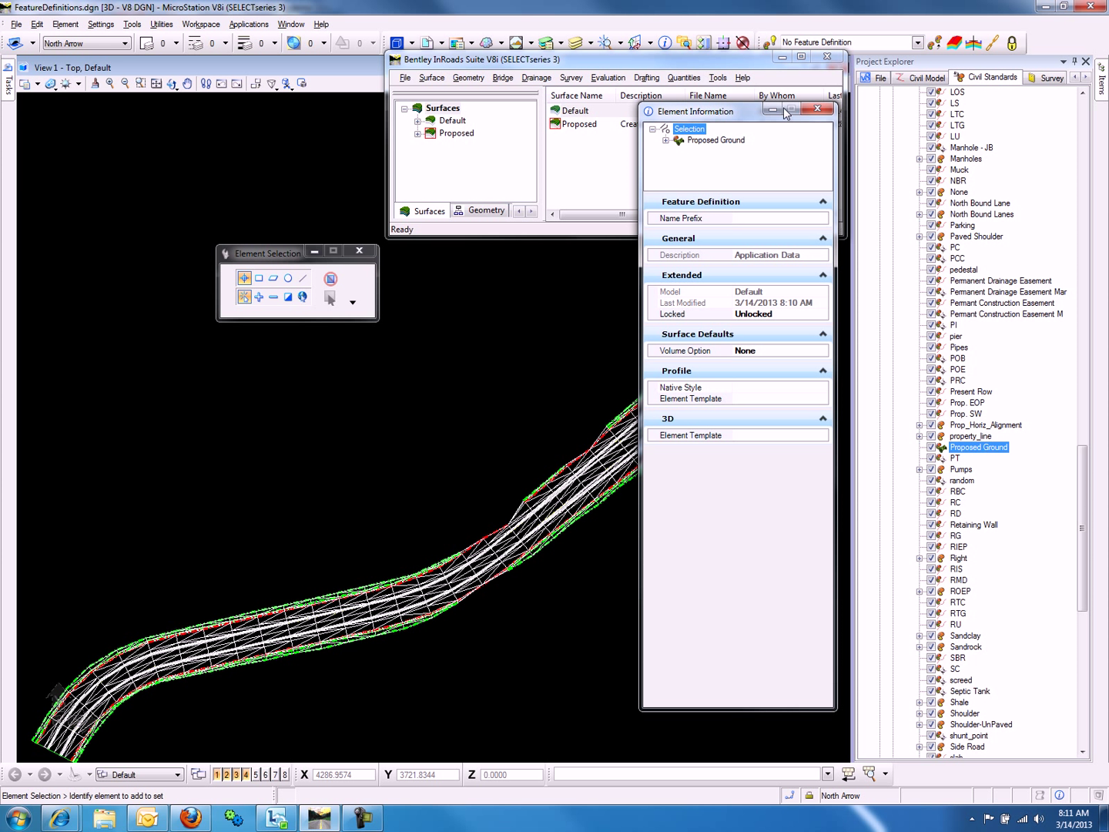
click(66, 24)
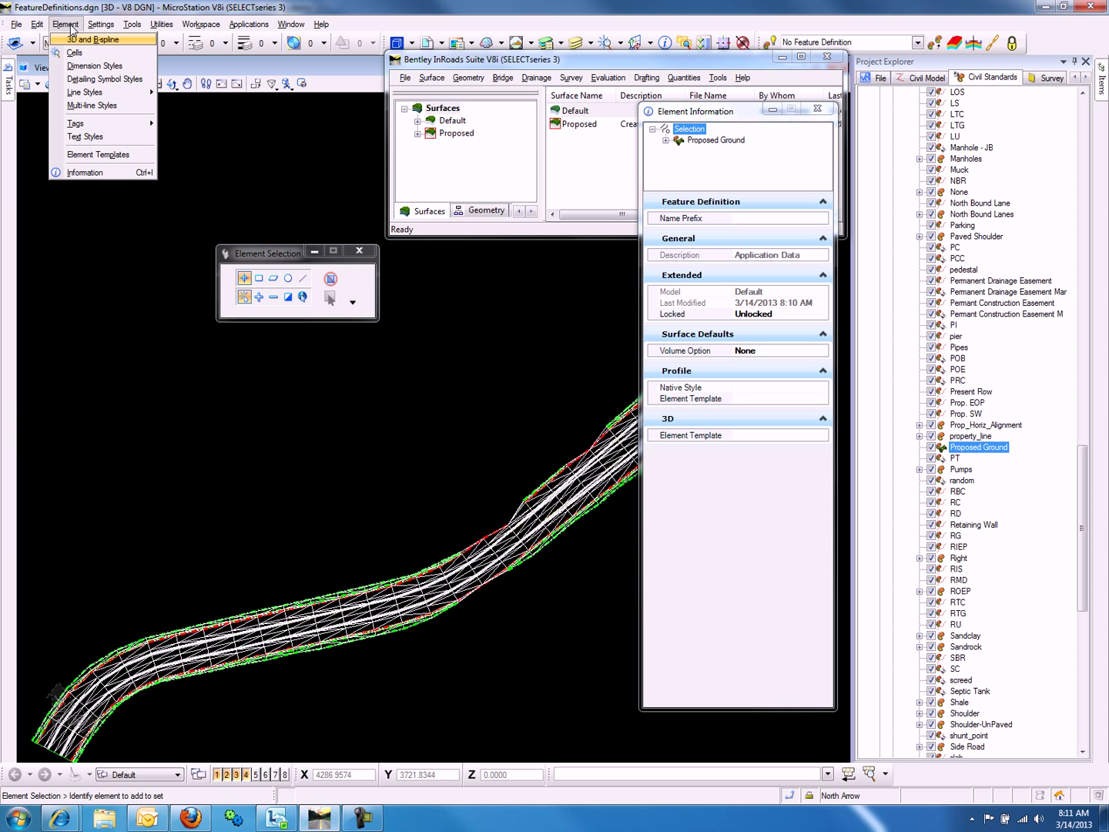
click(78, 153)
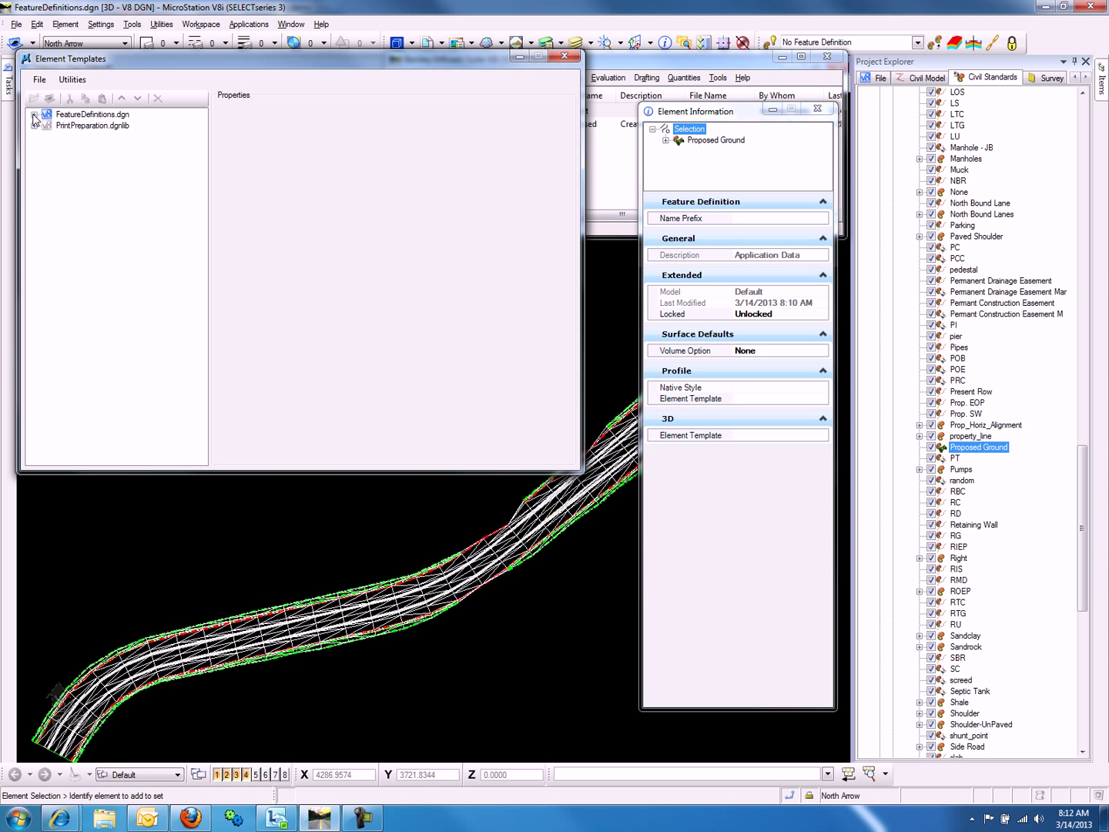
Step: In FeatureDefinitions.dgn, create a template named 'Proposed Ground' in the Terrian group
click(33, 115)
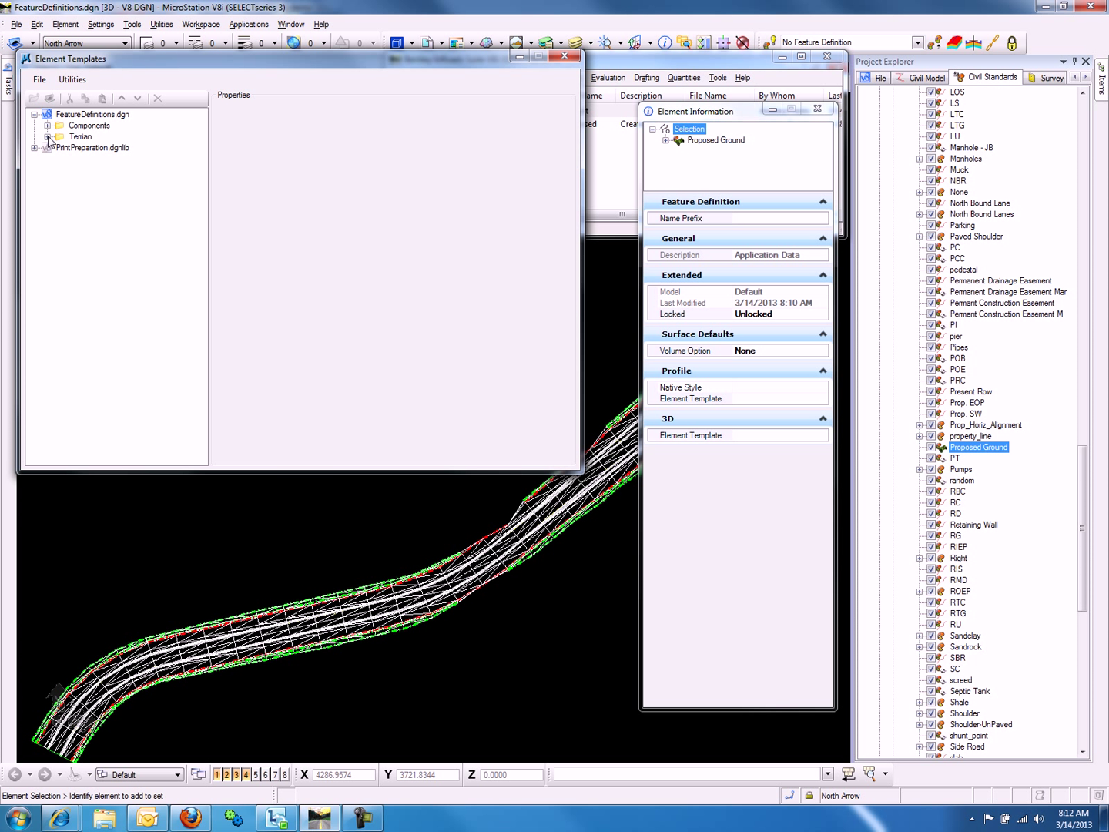
click(48, 137)
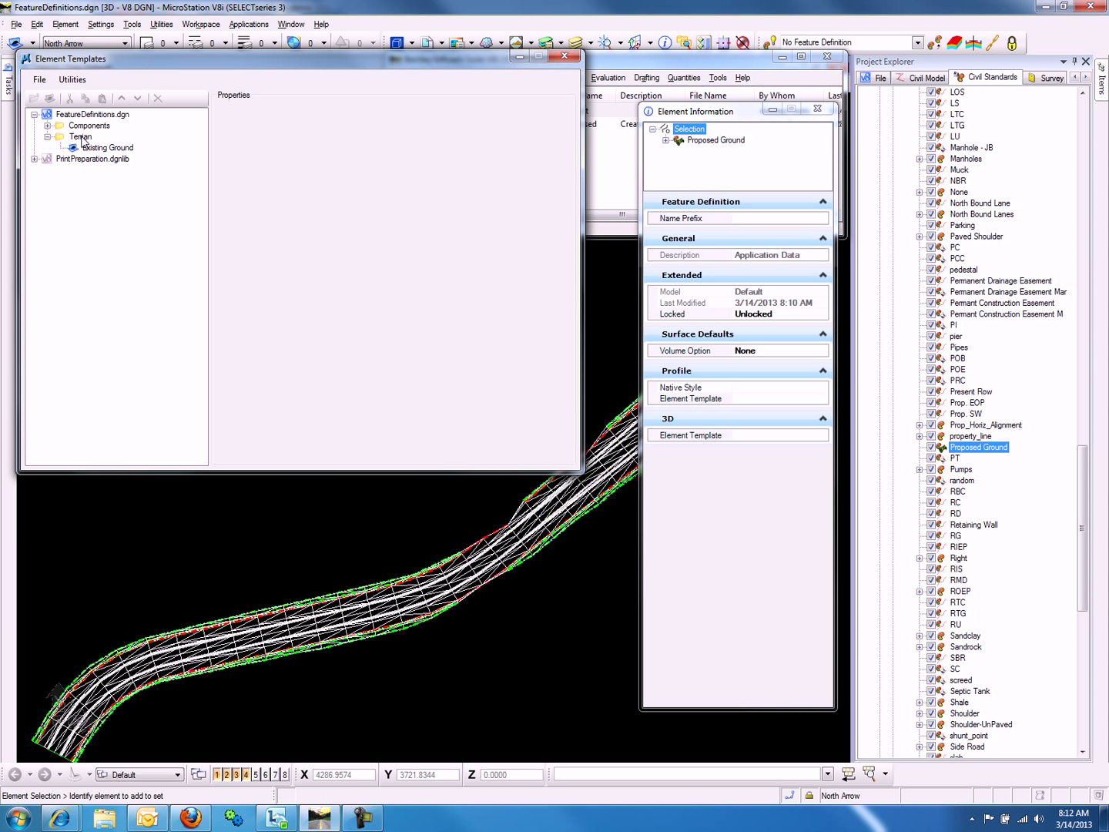
right_click(82, 140)
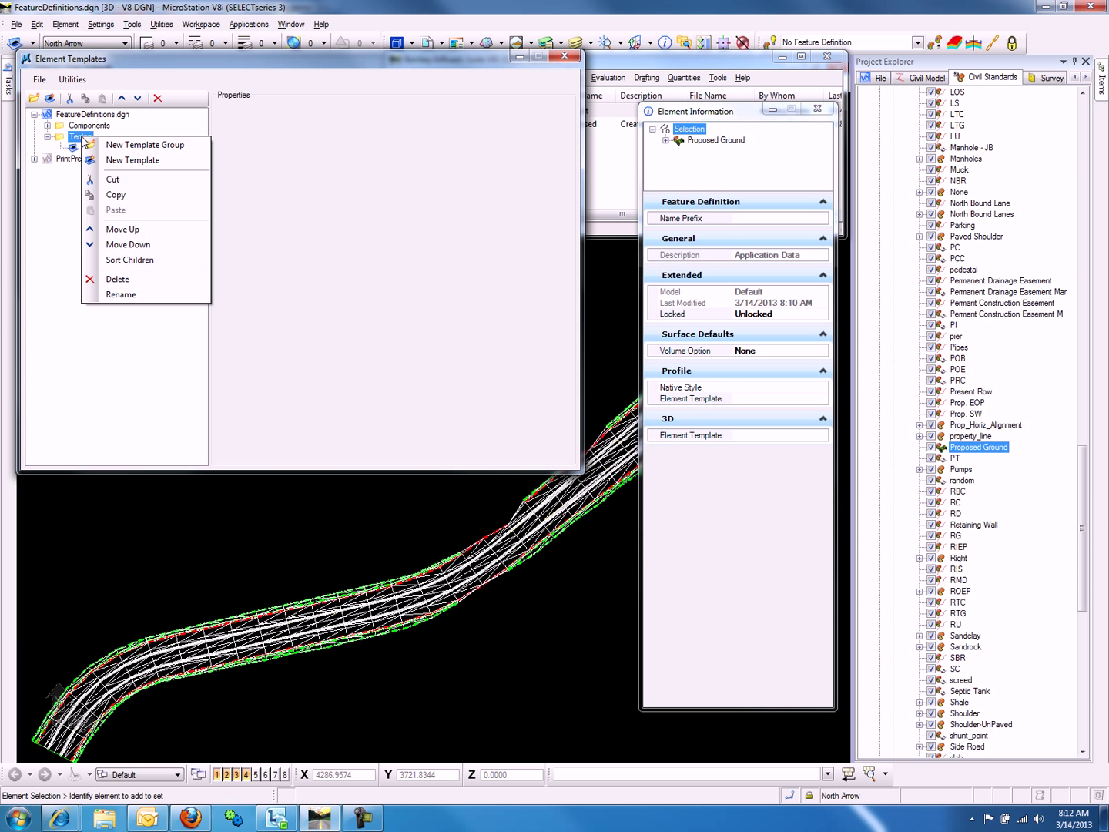
click(116, 160)
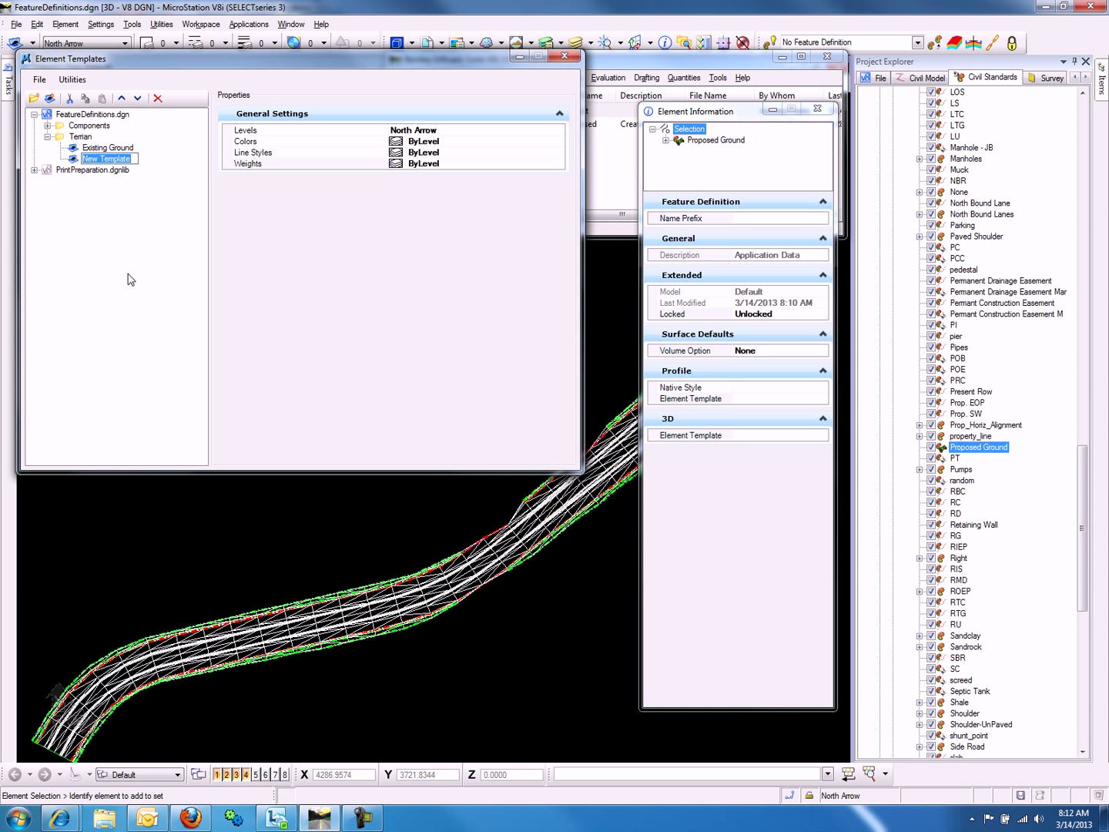
text(Proposed Ground)
key(Return)
Step: Set the Proposed Ground feature's 3D element template to Terrian\Proposed Ground
click(789, 440)
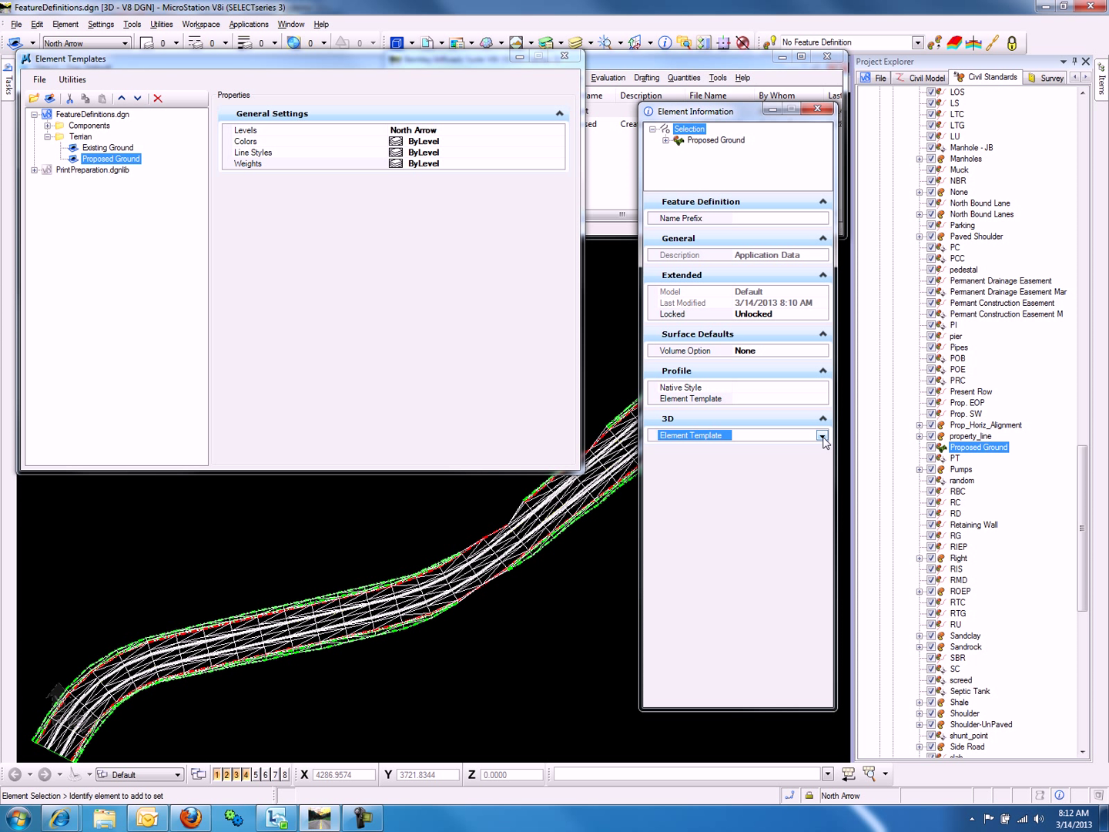
click(822, 436)
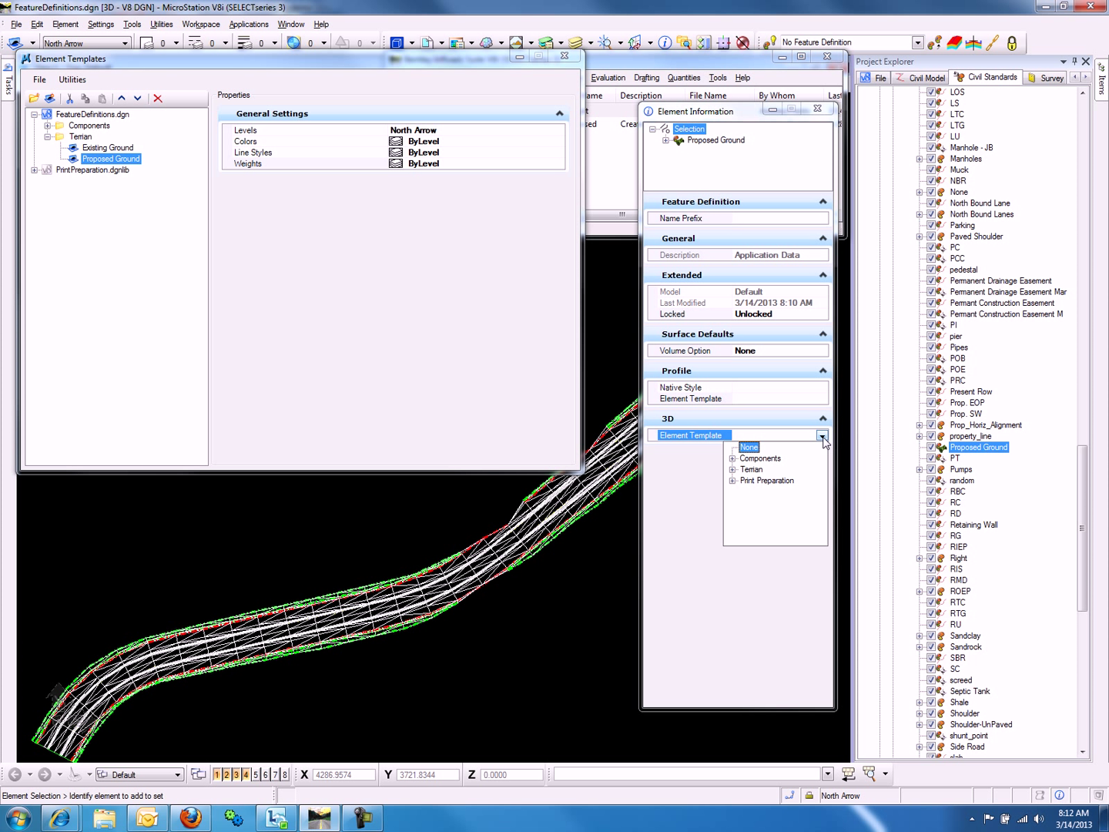
click(732, 469)
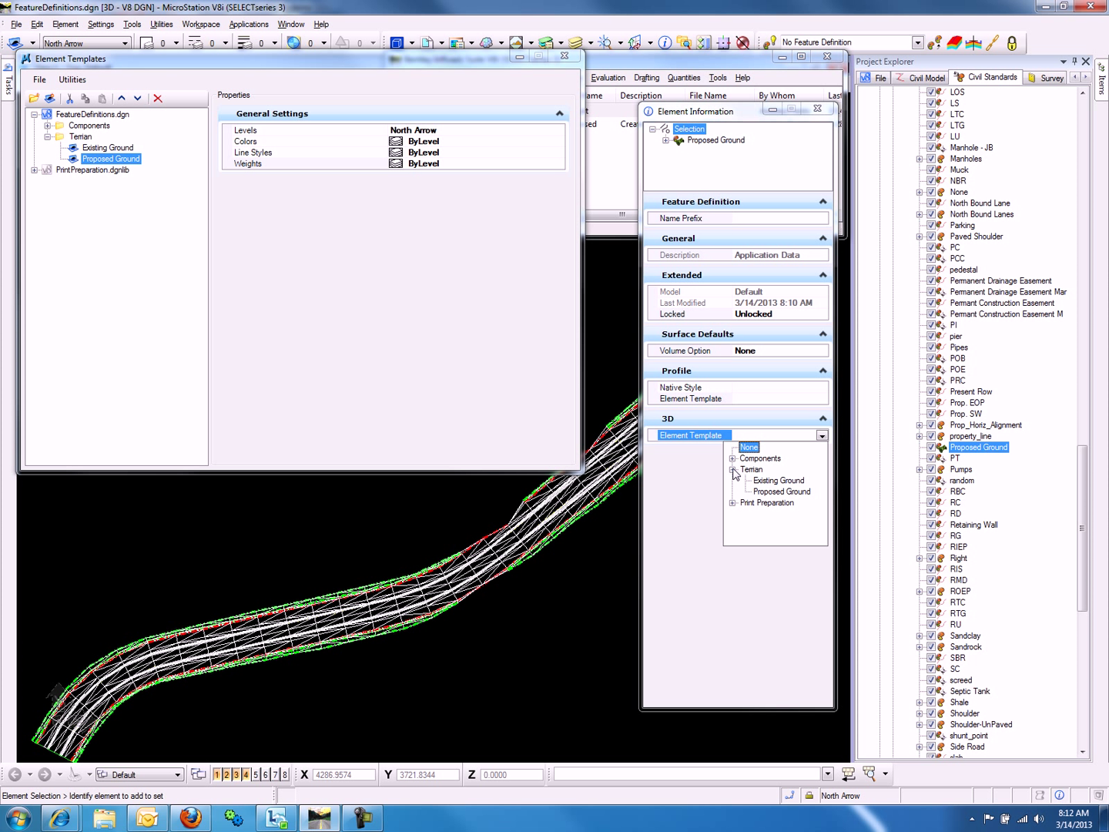
click(765, 493)
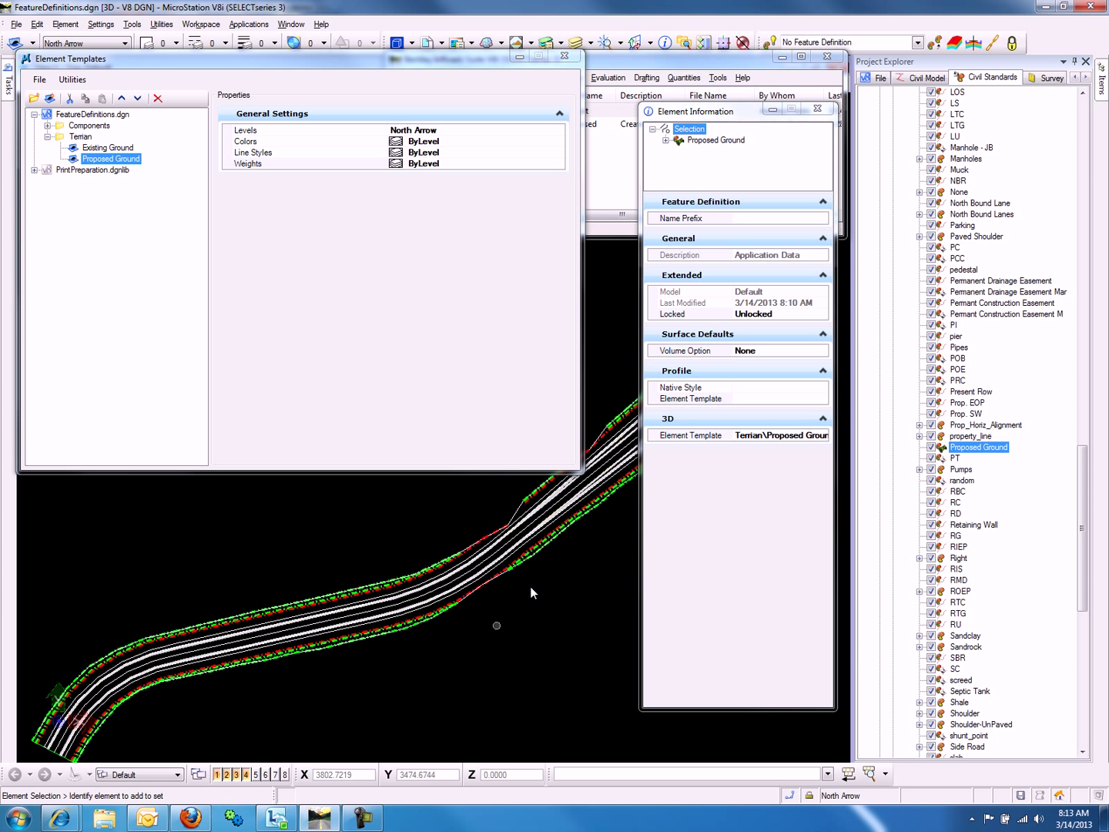
Step: Add all terrain model display settings to the Proposed Ground template and expand its calculated features
click(821, 109)
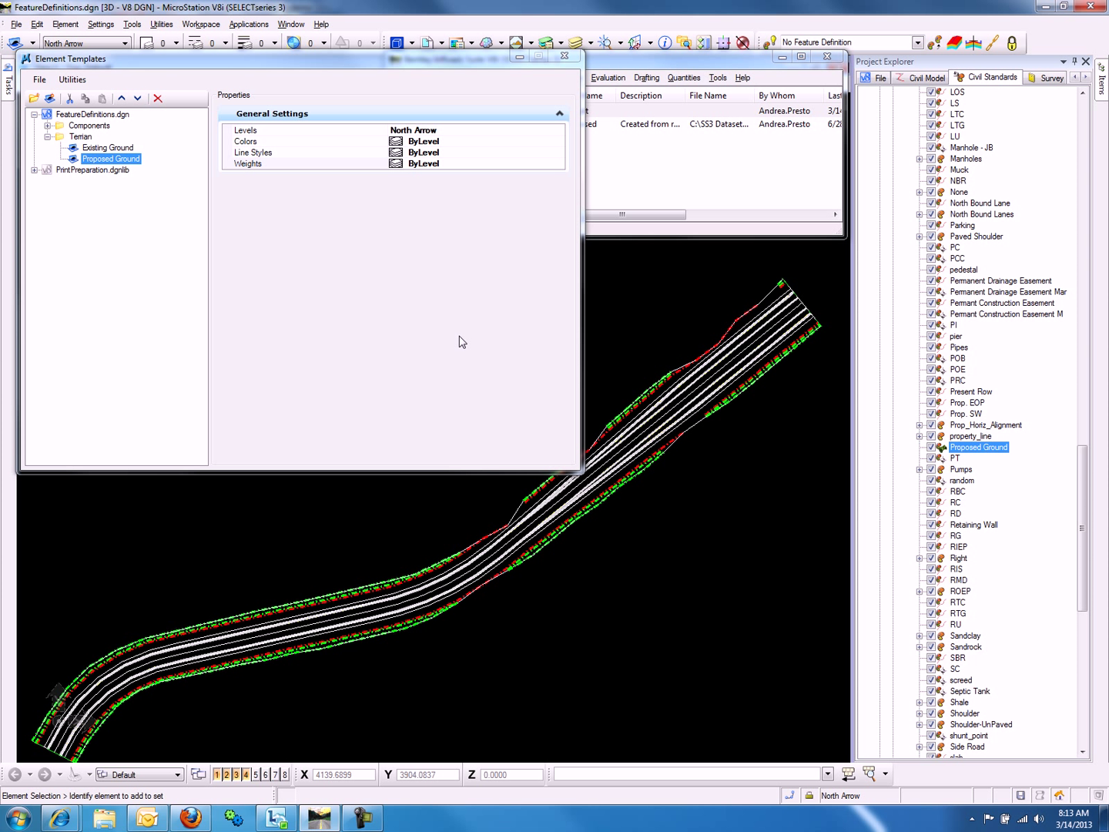
right_click(350, 263)
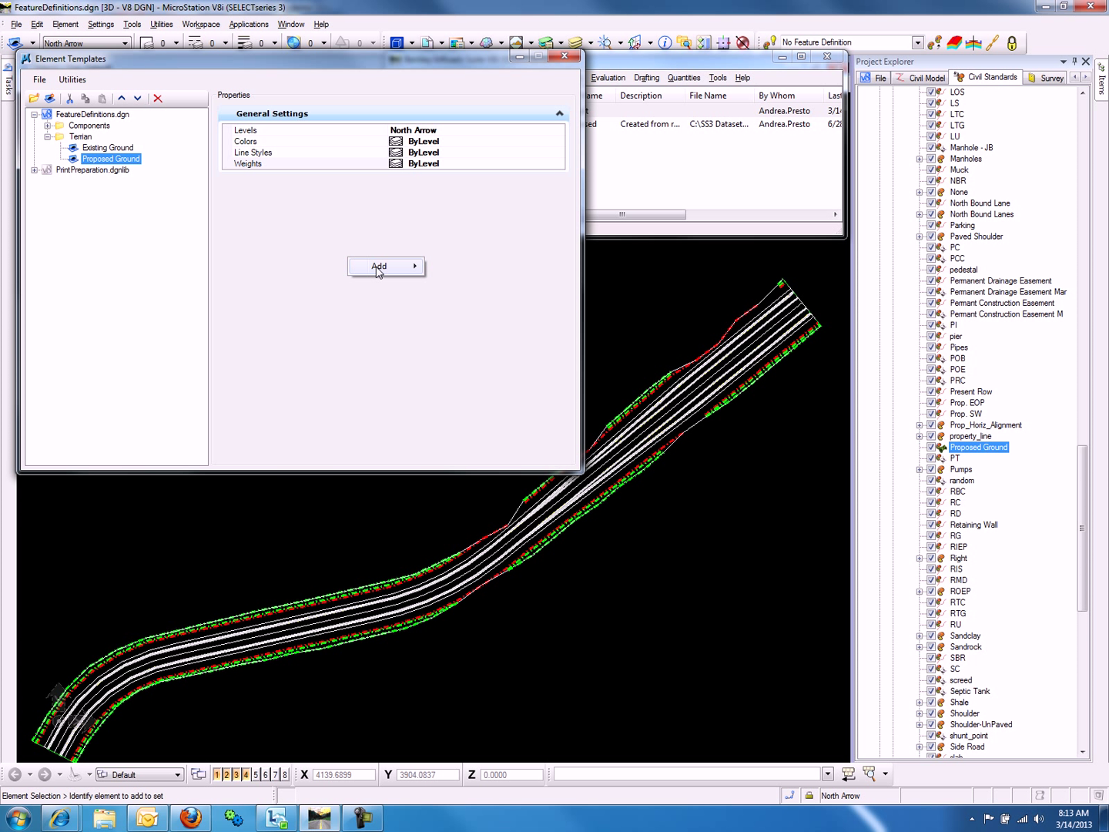
mouse_move(385, 265)
mouse_move(518, 515)
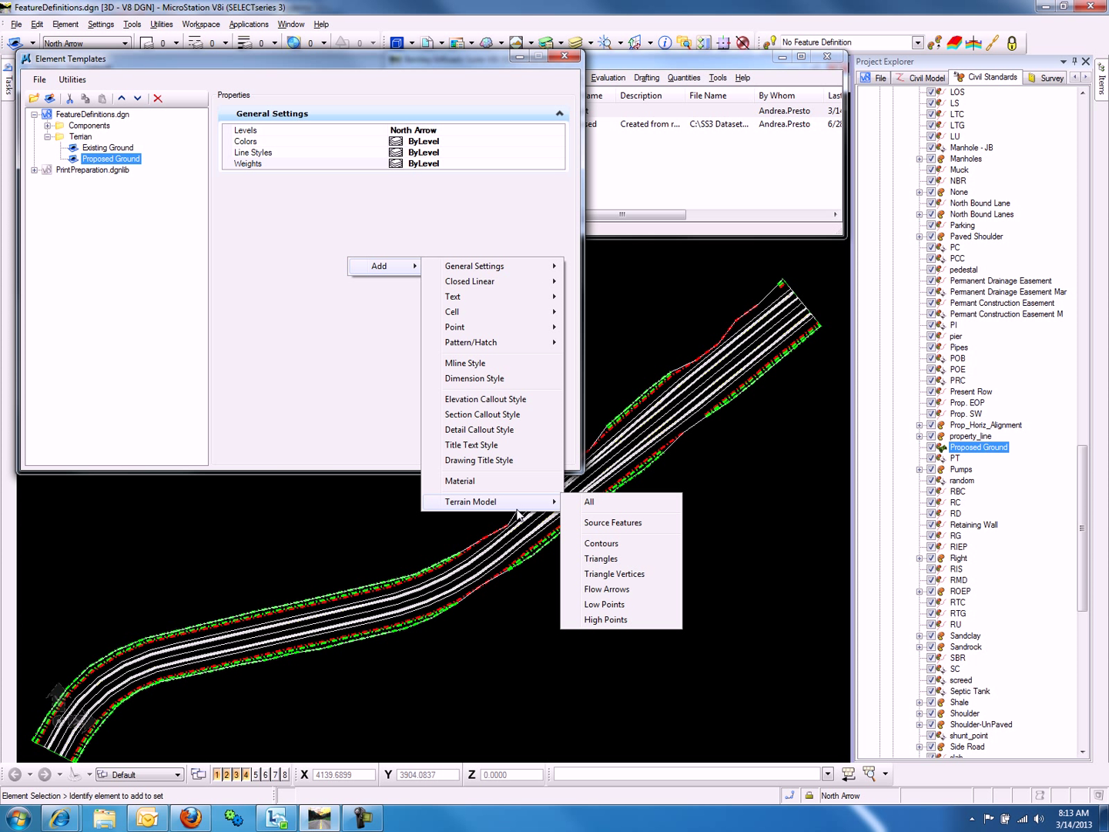
click(599, 505)
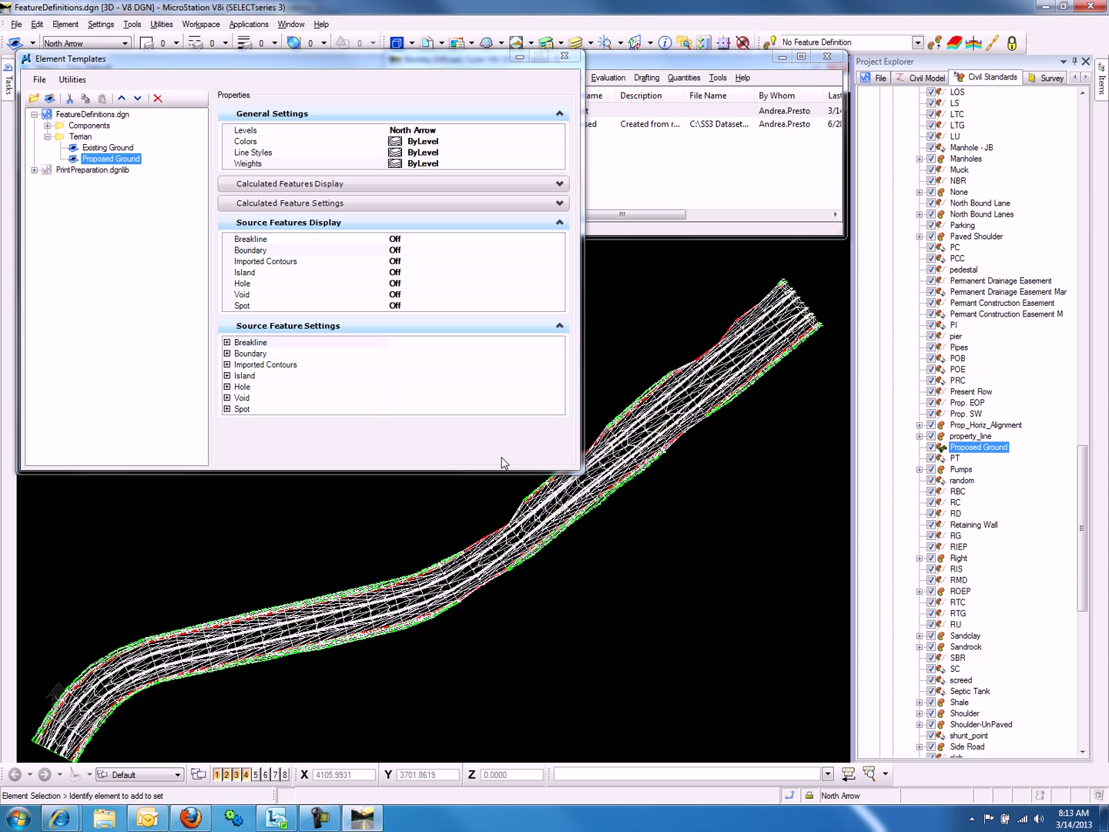
click(371, 185)
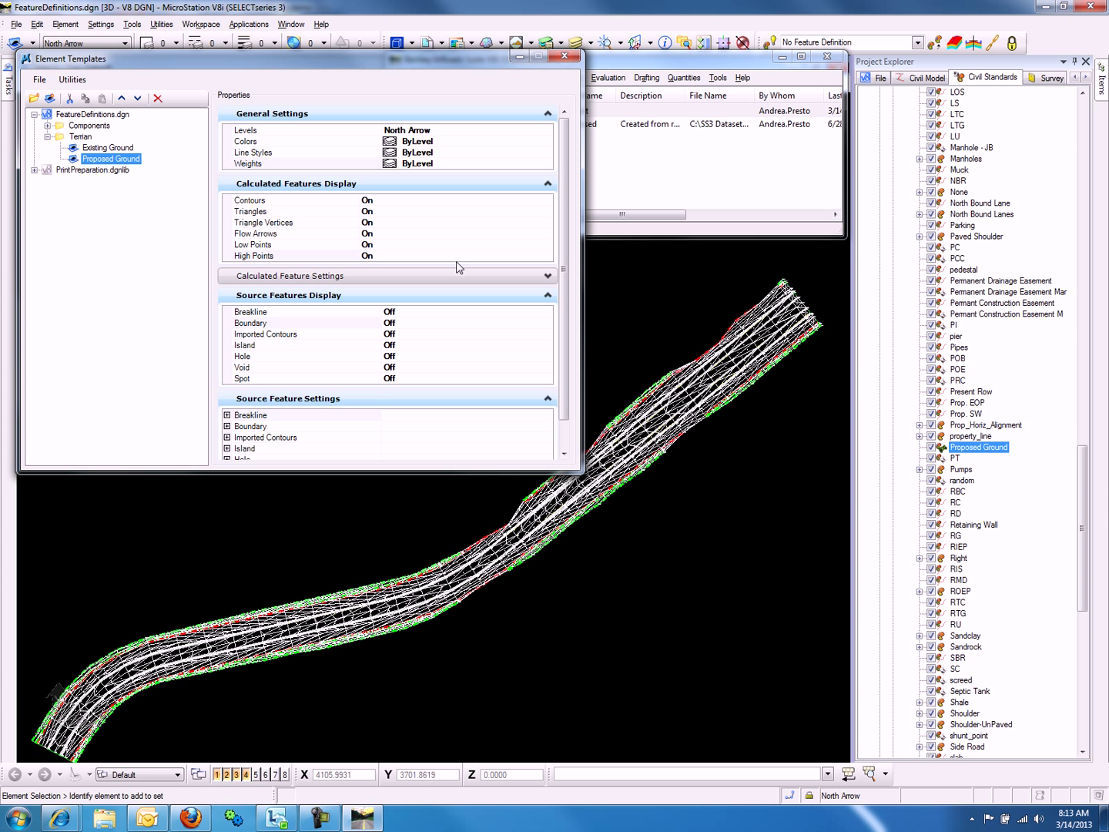
Step: Set Contours, Triangles and Triangle Vertices to Off under Calculated Features Display
click(532, 203)
click(547, 201)
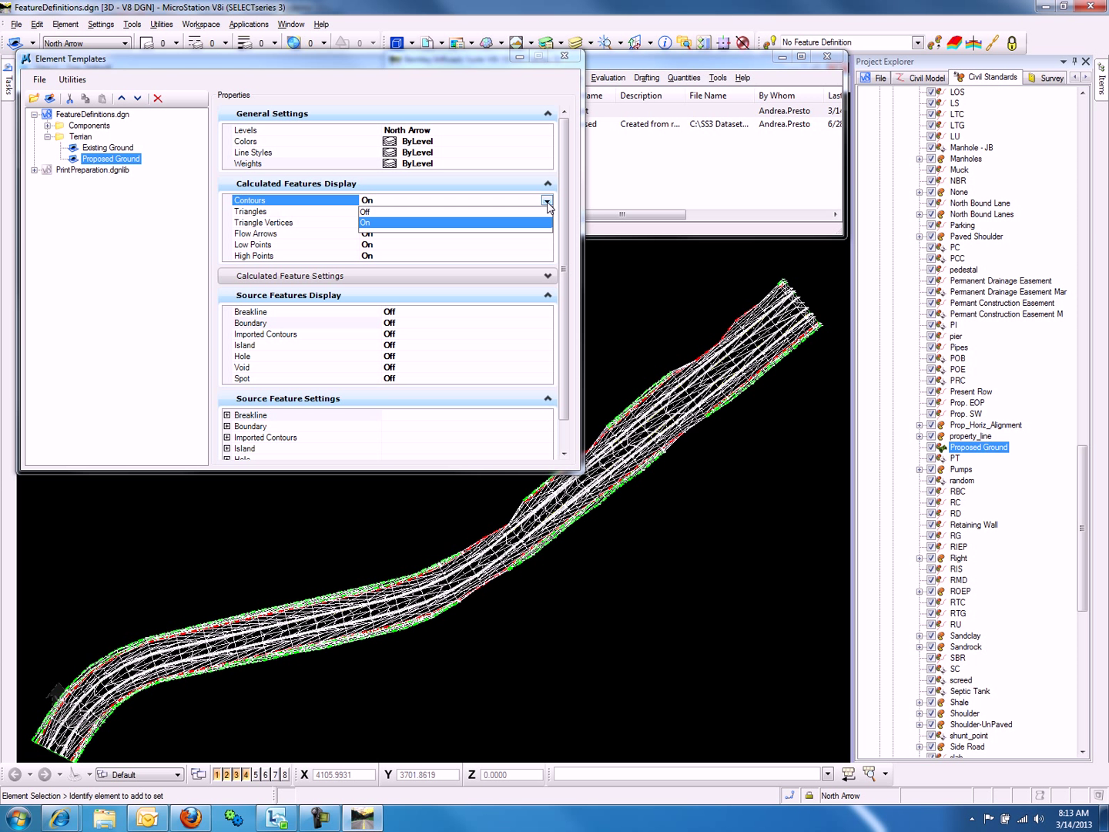
click(543, 211)
click(542, 212)
click(547, 211)
click(544, 222)
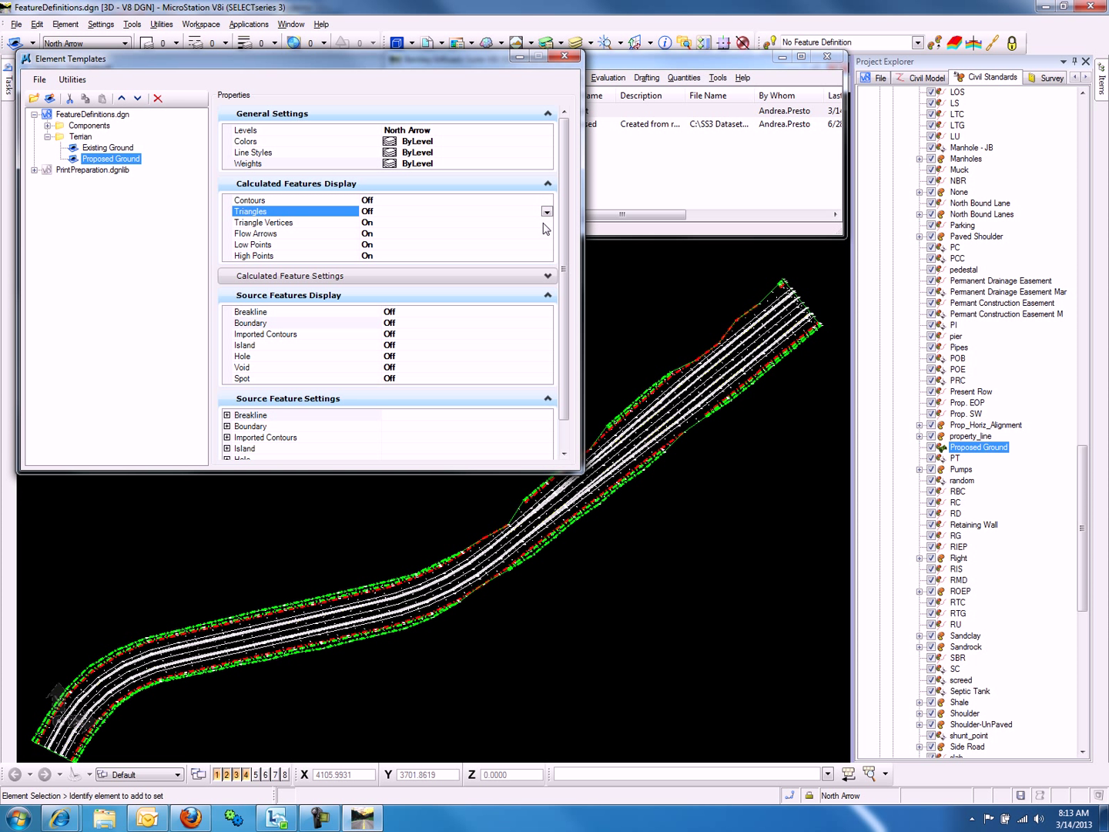
click(544, 222)
click(547, 222)
click(545, 234)
Step: Set Flow Arrows, Low Points and High Points to Off as well
click(544, 233)
click(547, 234)
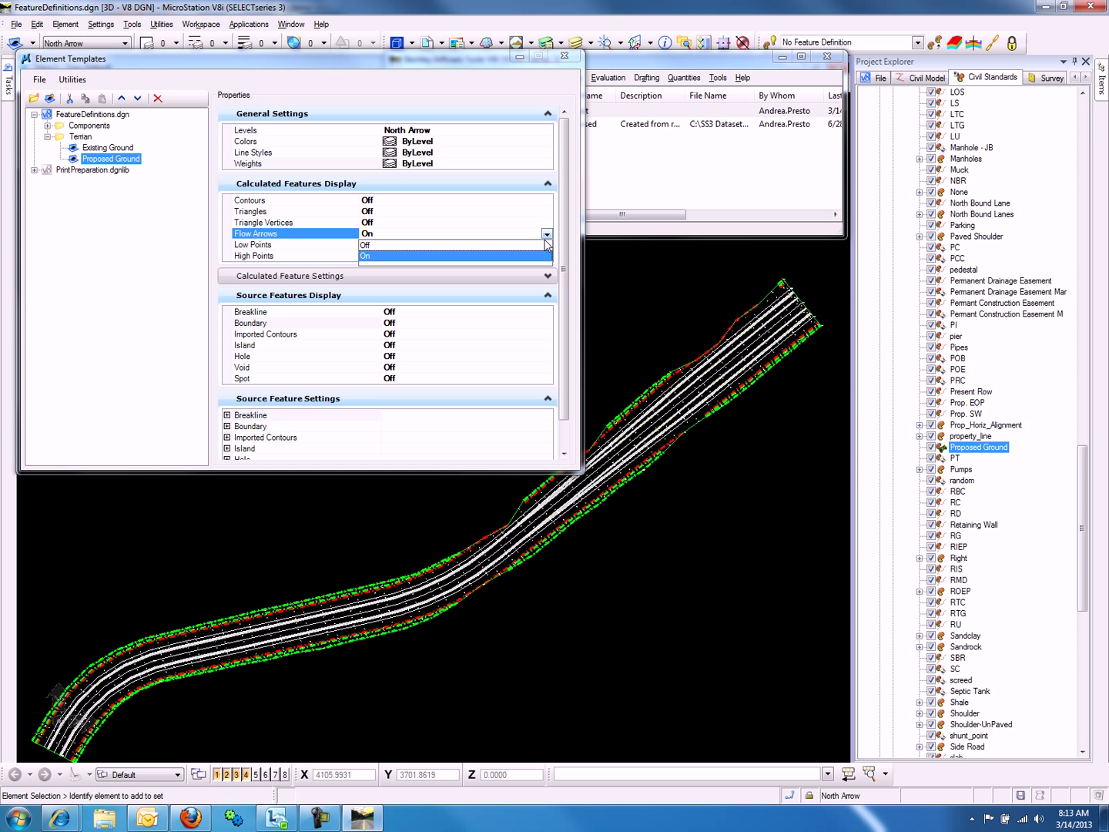
click(545, 245)
click(544, 245)
click(547, 245)
click(544, 256)
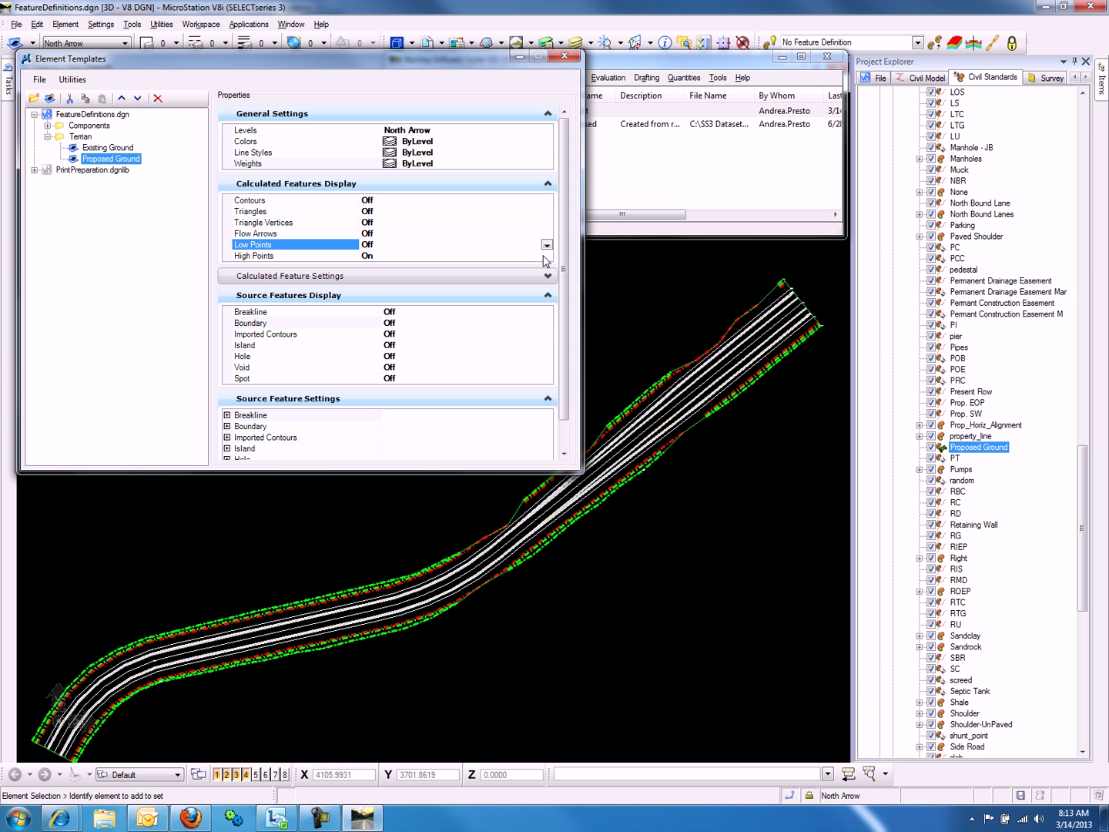
click(543, 257)
click(546, 256)
click(547, 268)
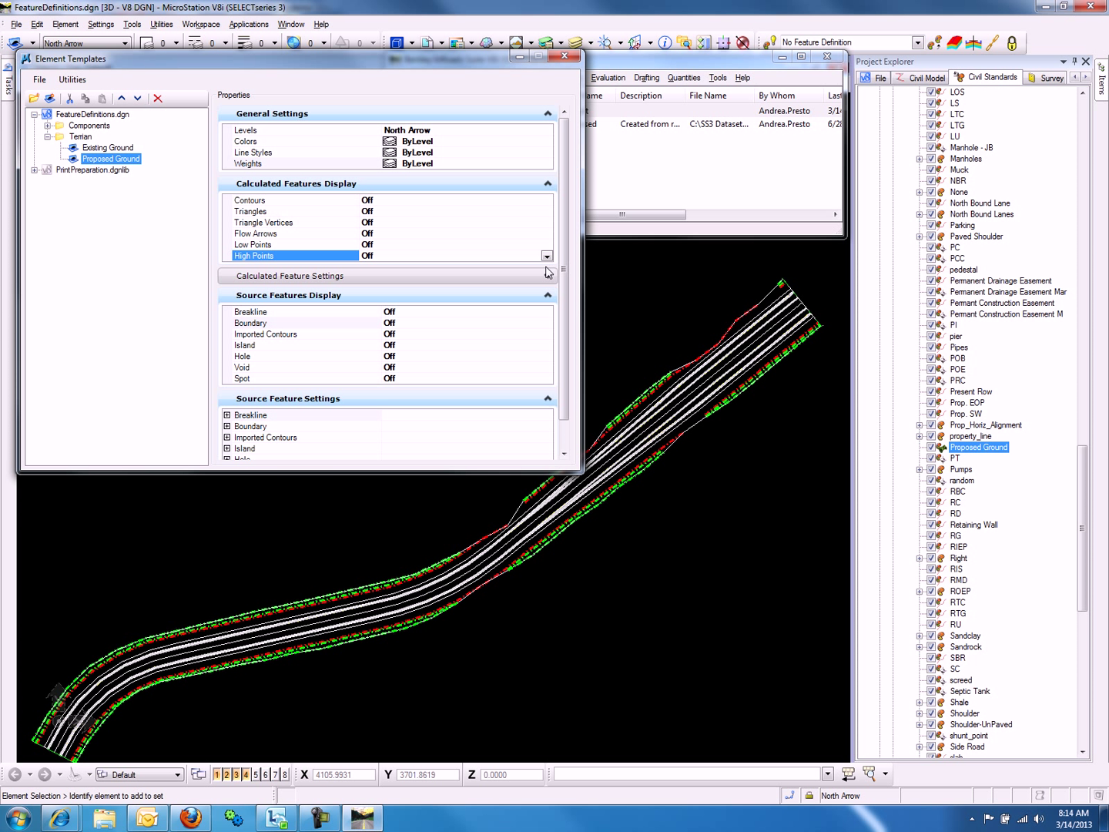
Step: Switch Breakline and Boundary source display On and expand the Breakline feature settings
click(394, 185)
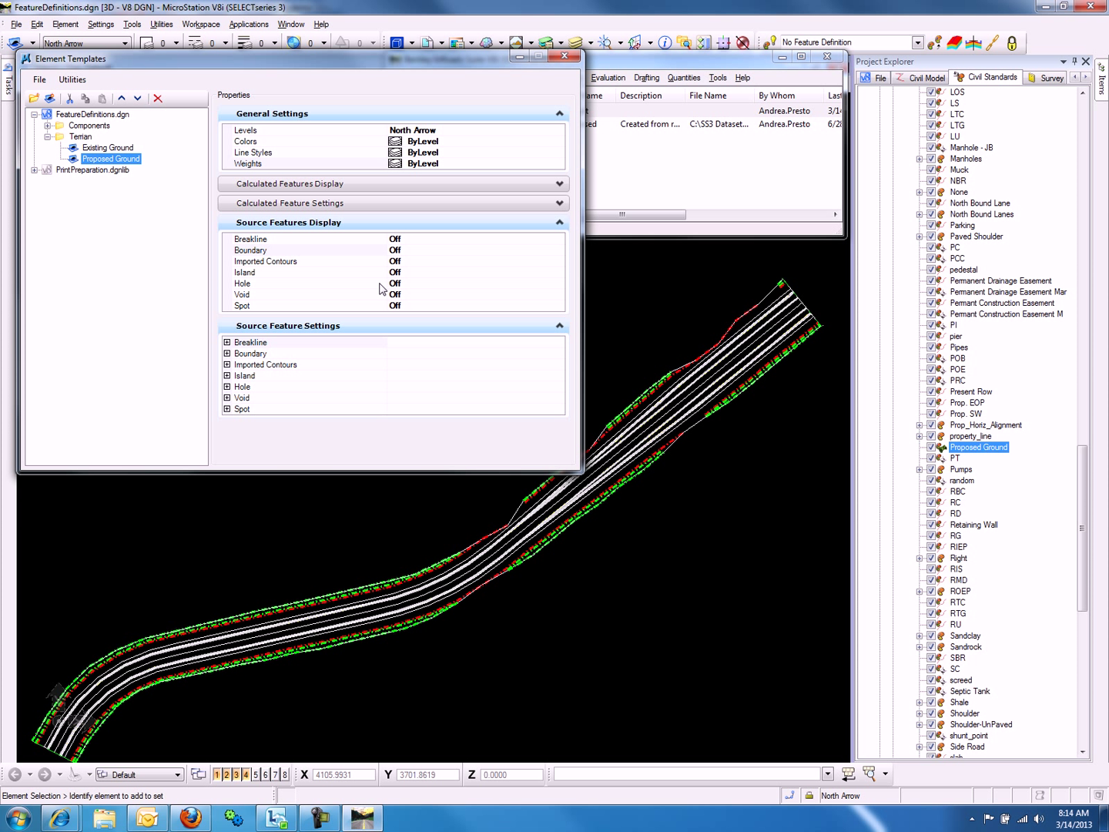
click(395, 239)
click(560, 239)
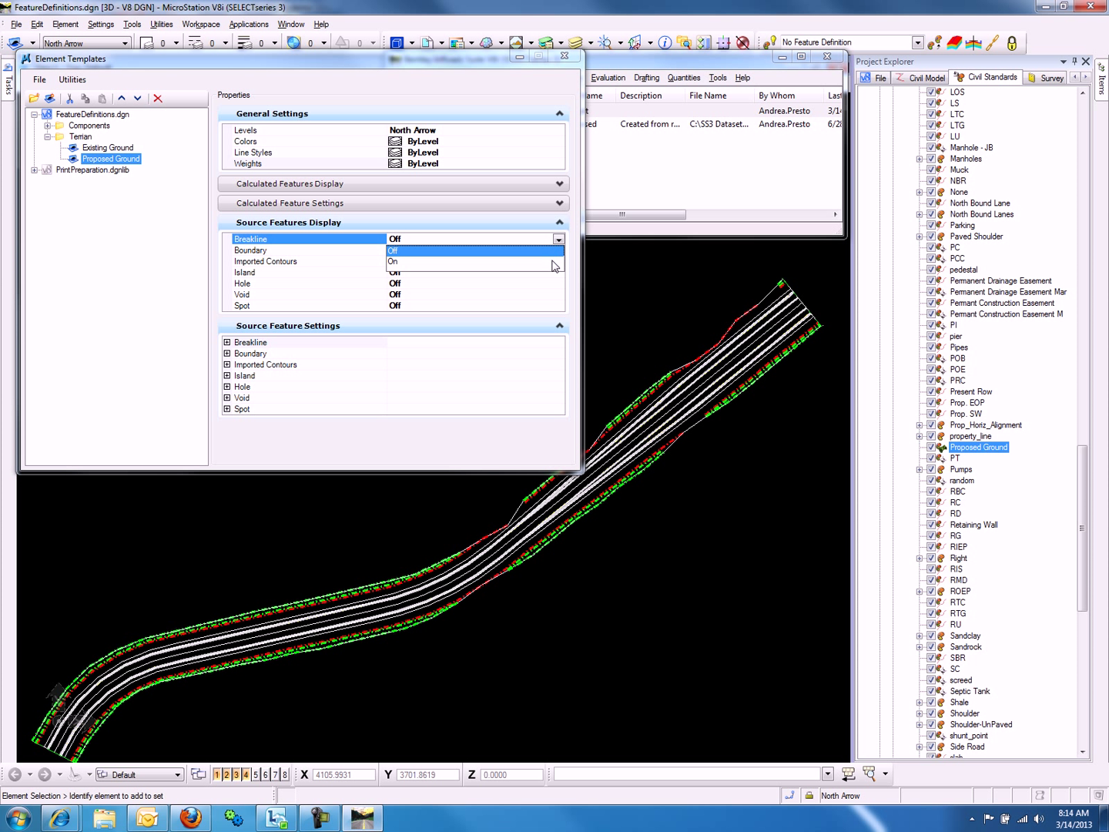
click(556, 260)
click(560, 251)
click(553, 277)
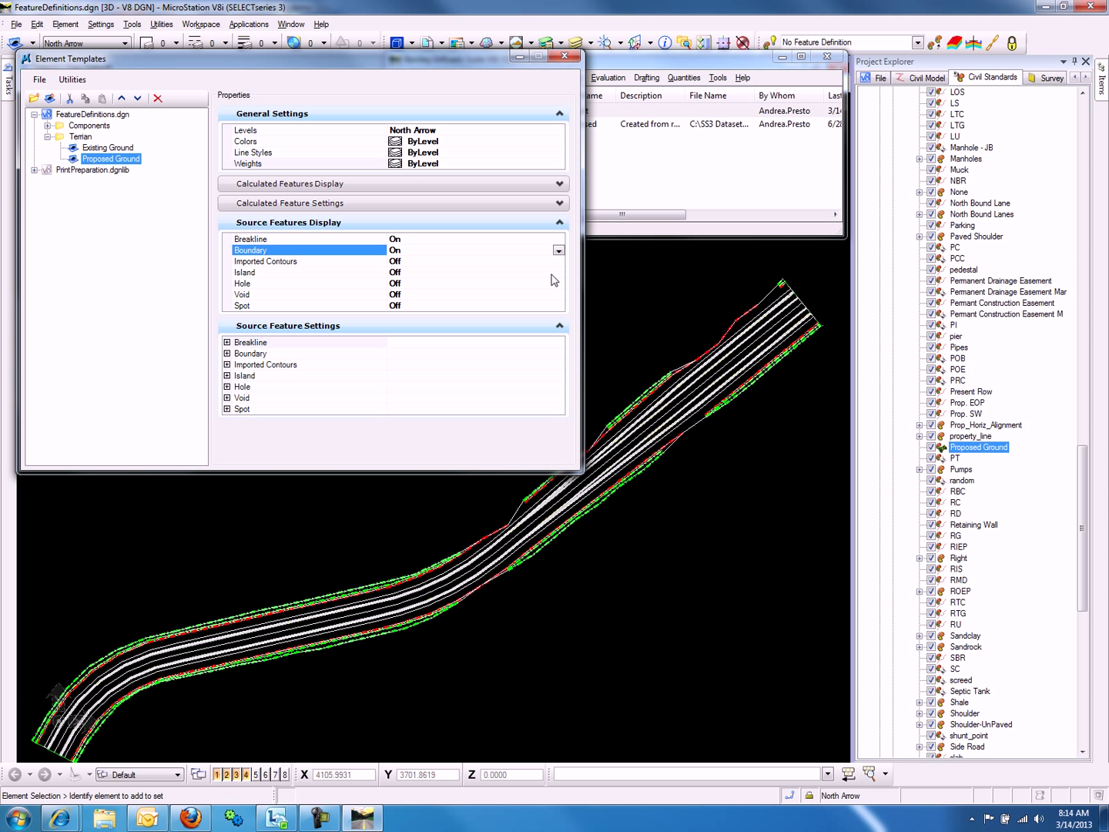
click(227, 342)
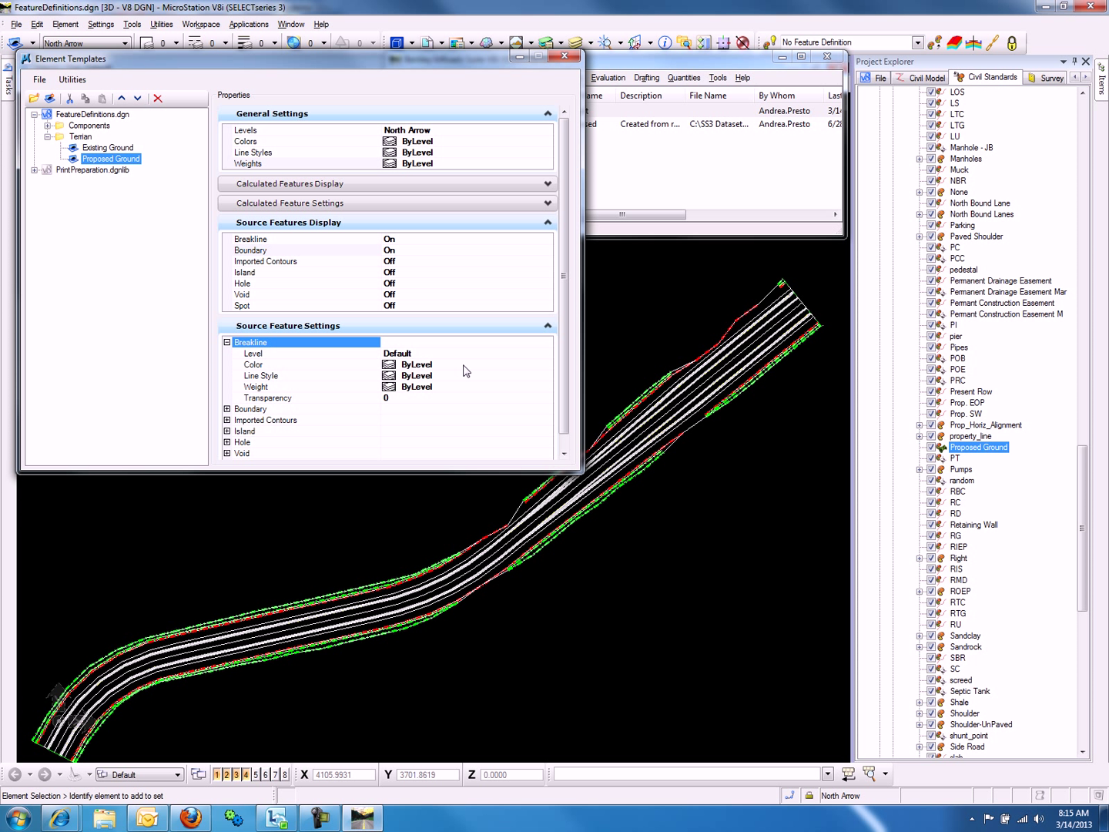
Step: Give breaklines orange colour 6, line style 0 and weight 0
click(524, 368)
click(546, 366)
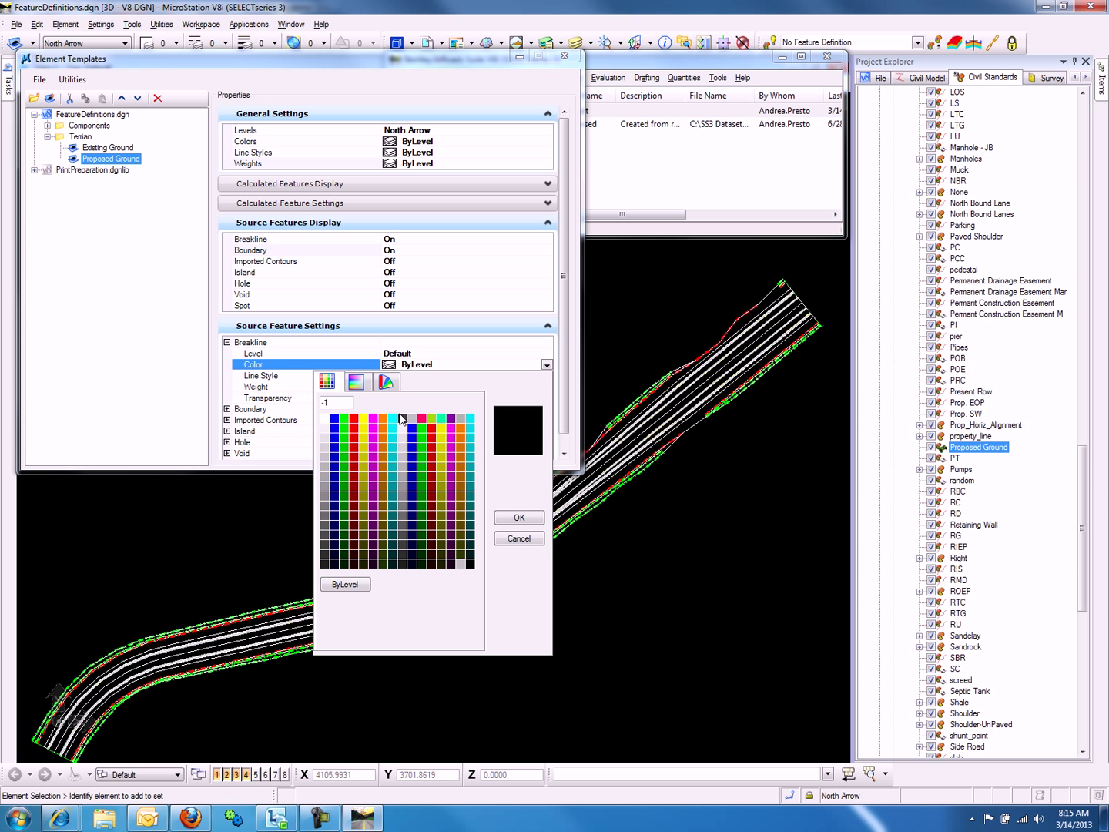
double_click(378, 416)
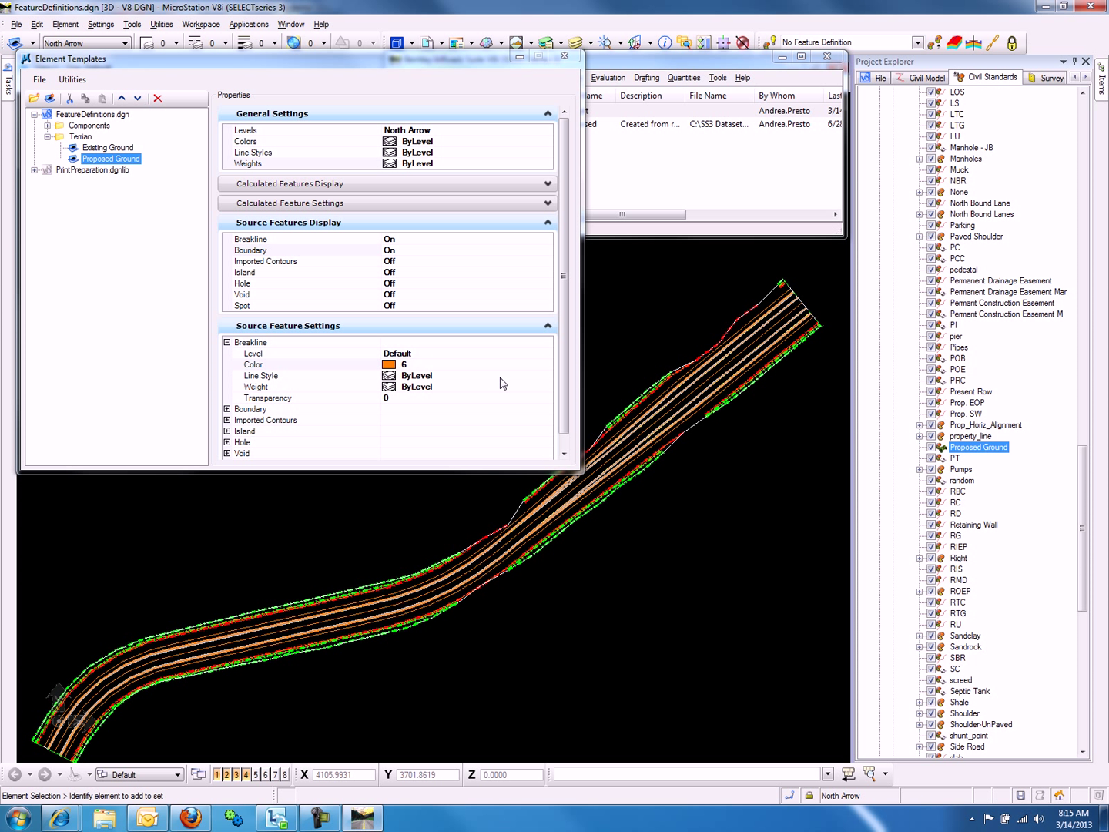
click(500, 376)
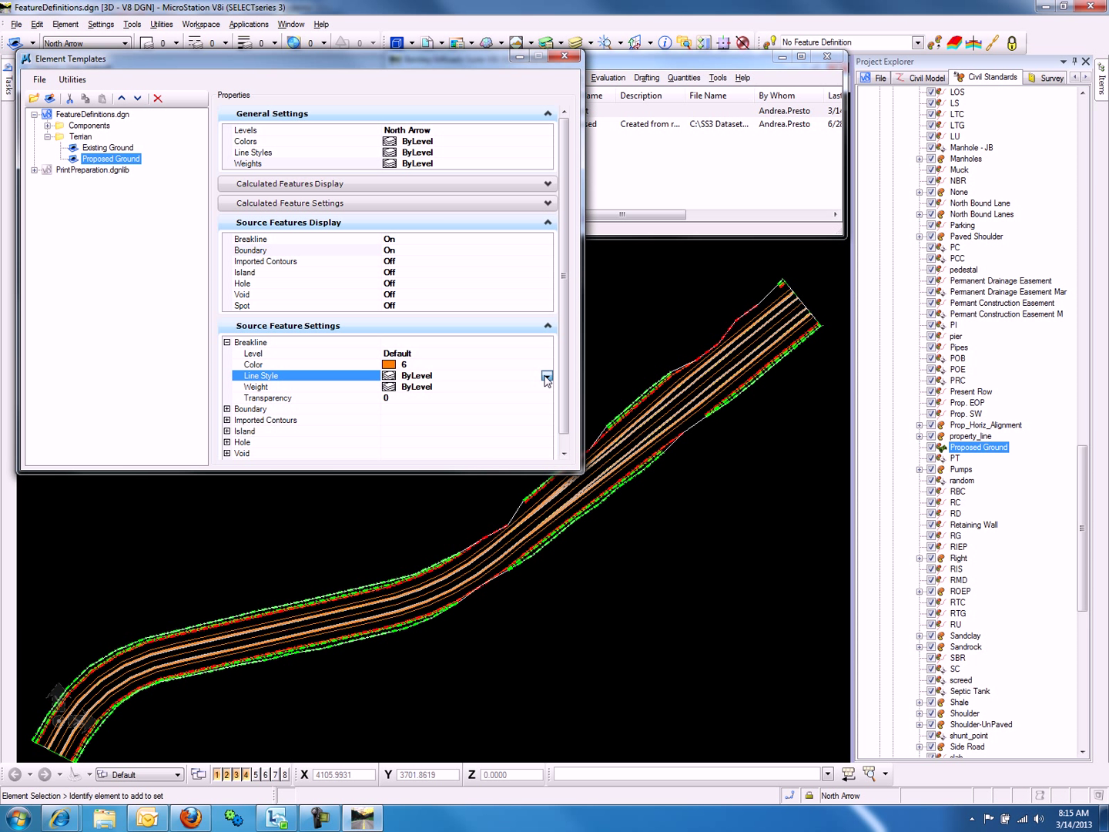
click(548, 375)
click(487, 394)
click(489, 387)
click(546, 387)
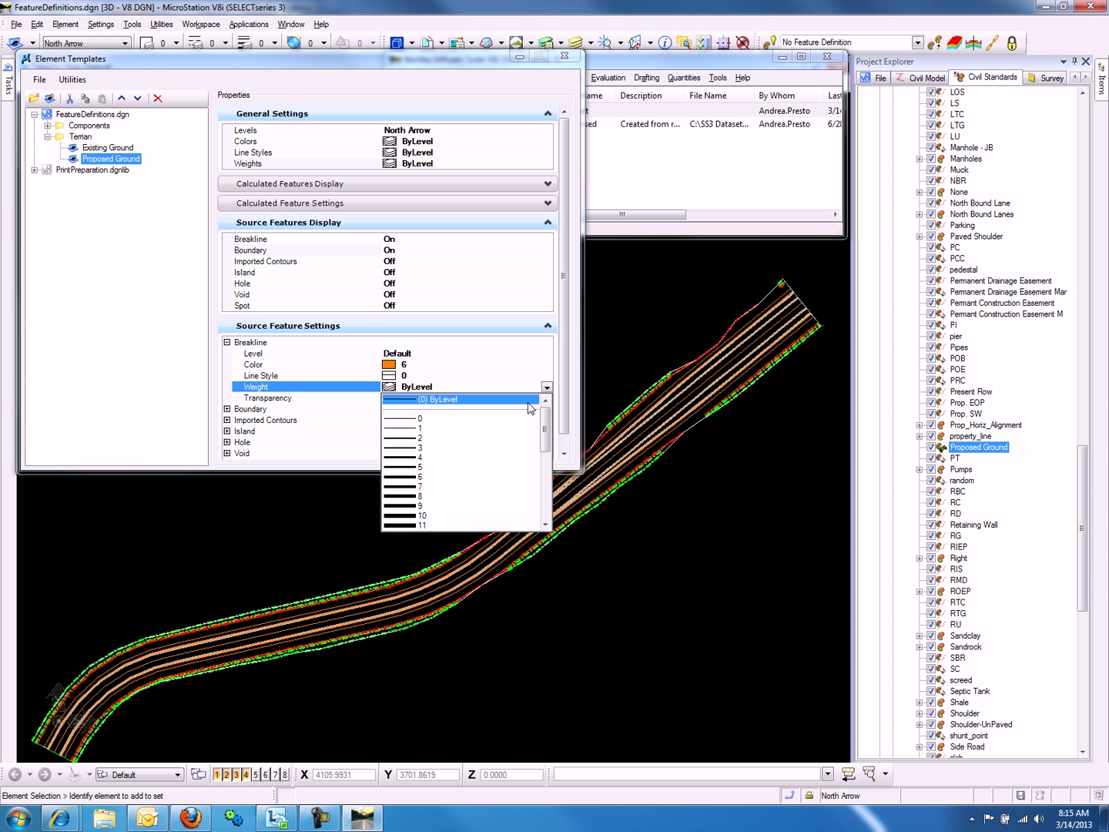
click(512, 420)
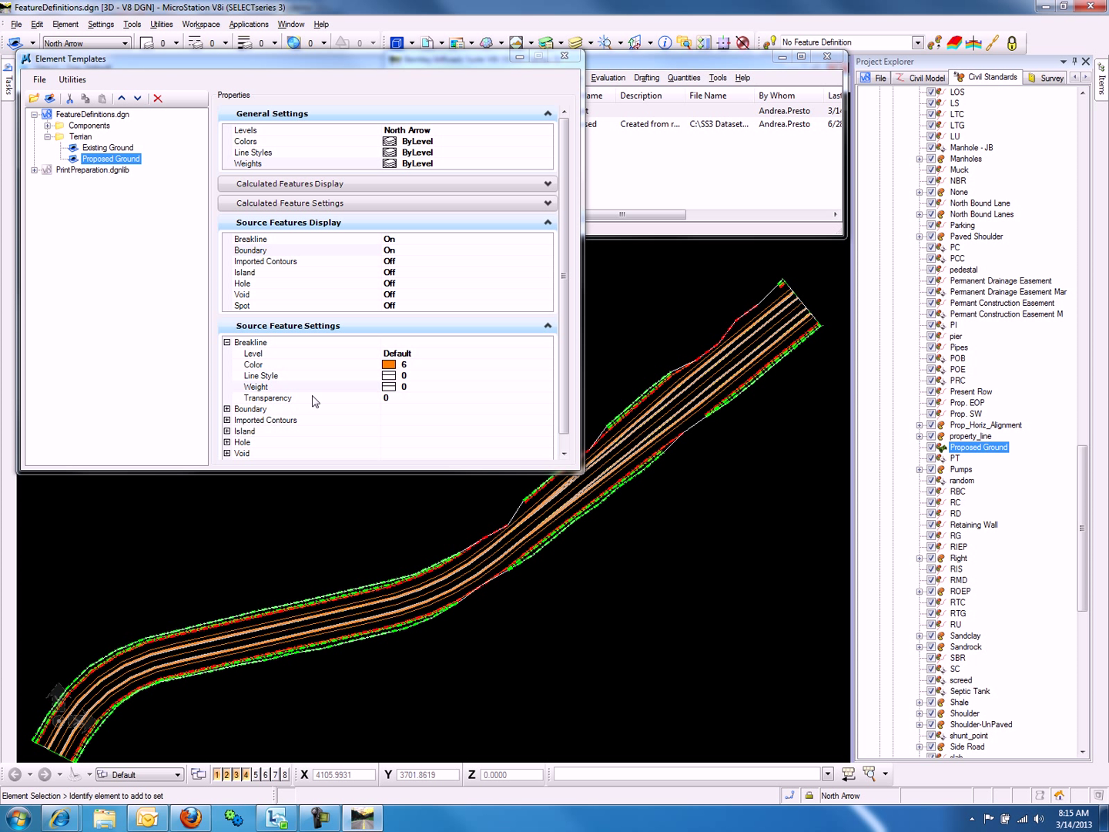
Step: Give the Boundary feature blue colour 1, line style 0 and weight 0
click(228, 408)
scroll(353, 408, down, 2)
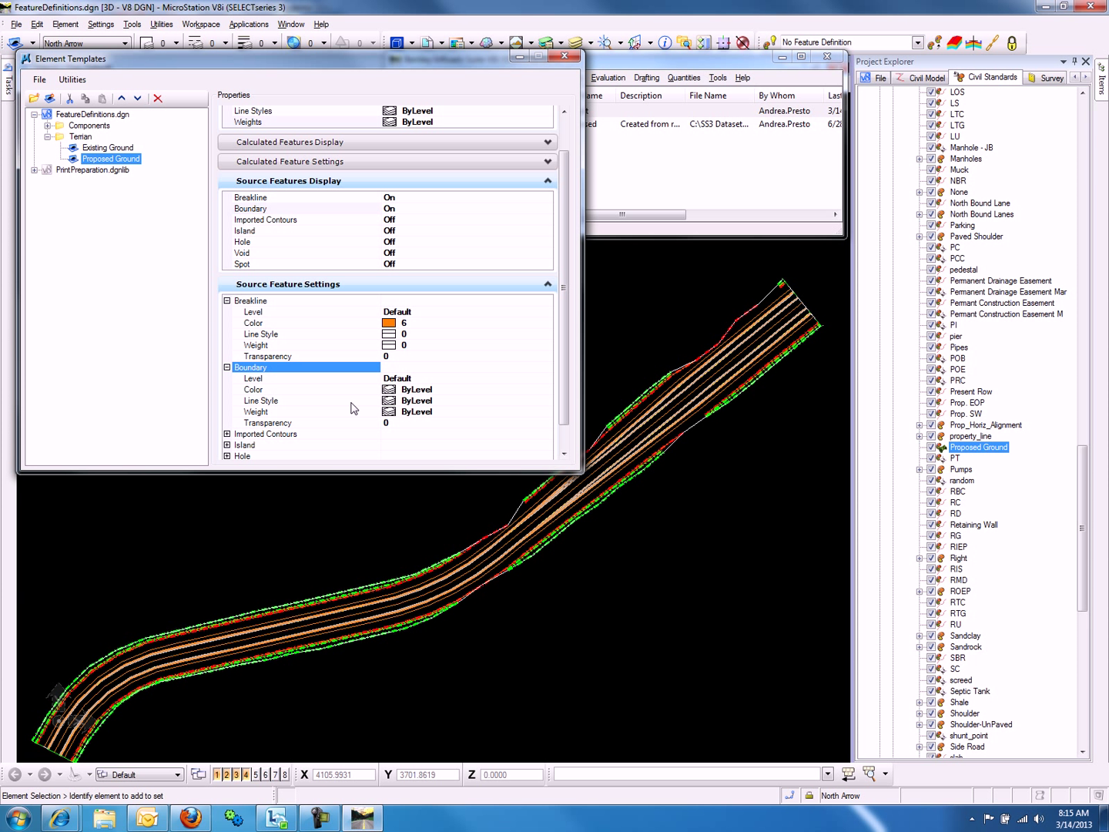
click(473, 391)
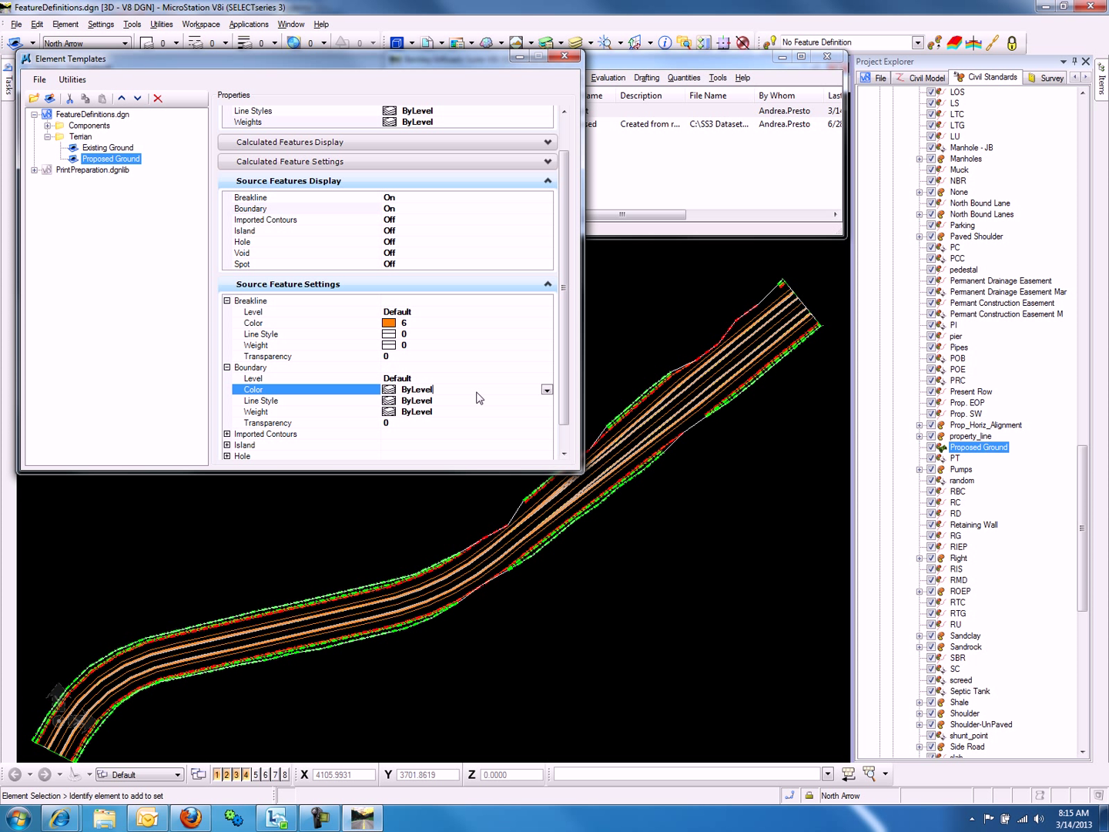
click(546, 390)
click(333, 444)
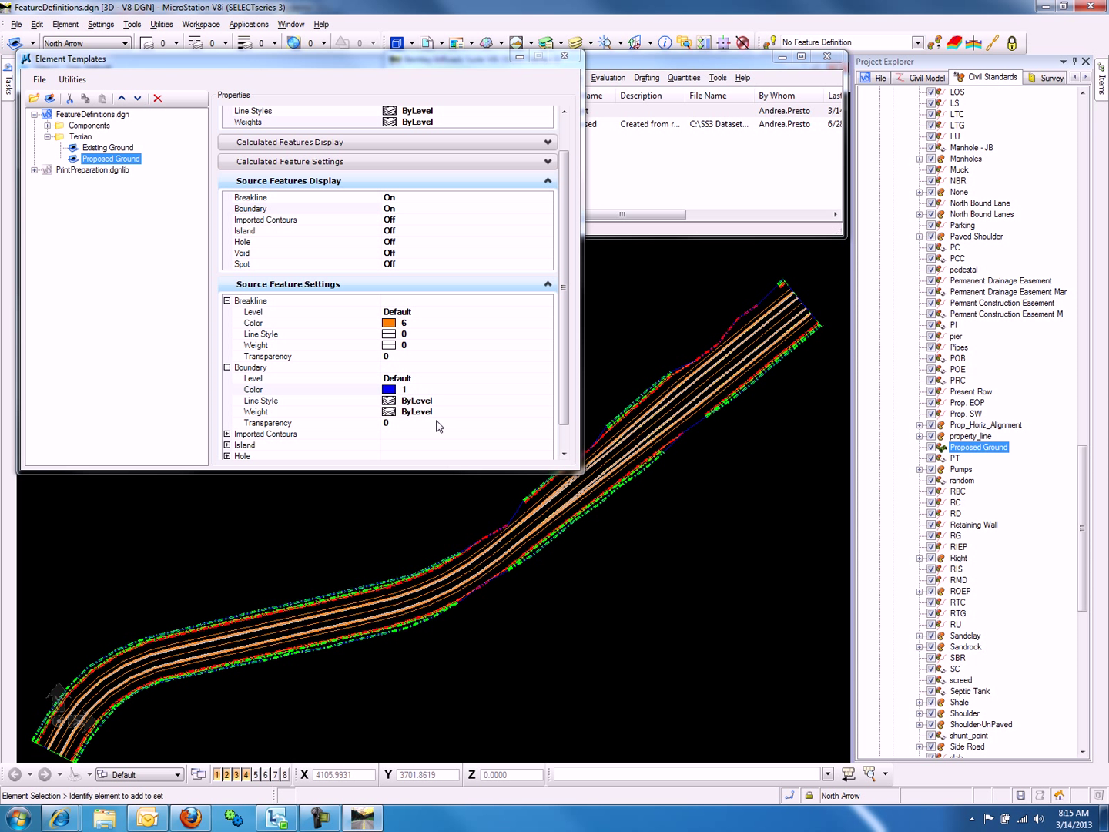
click(546, 401)
click(546, 402)
click(483, 424)
click(546, 413)
click(547, 413)
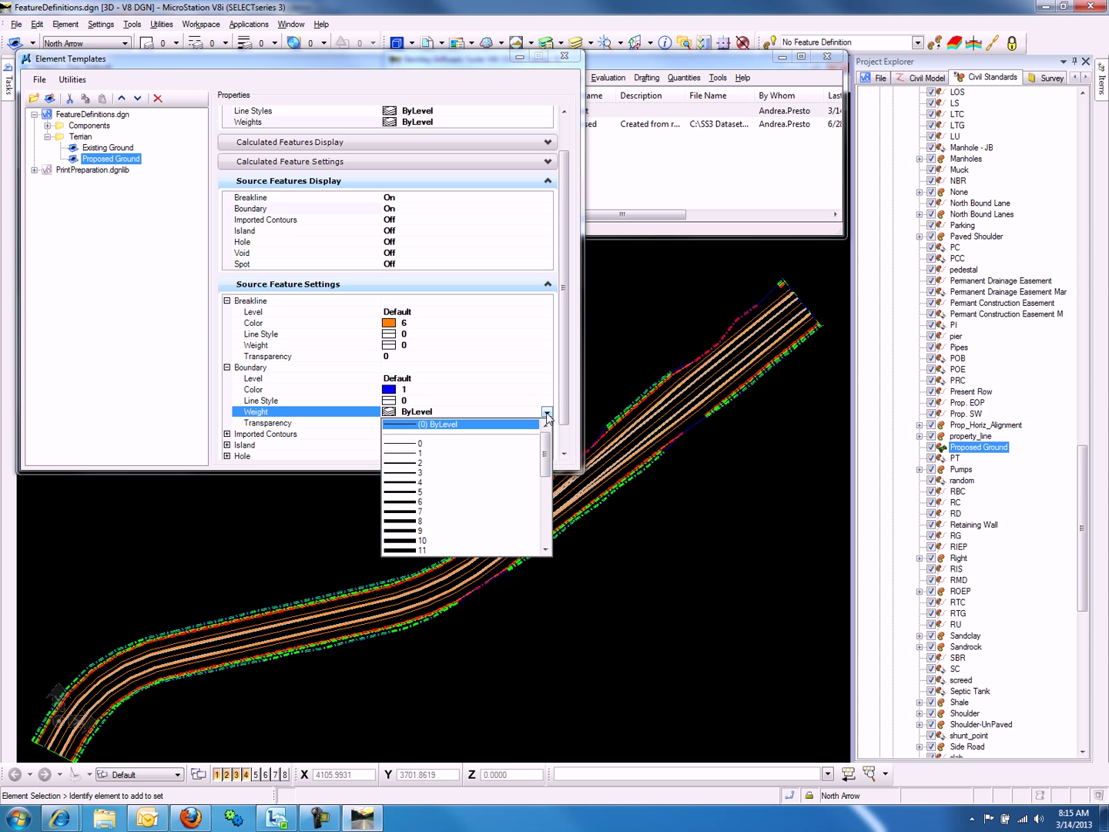
click(483, 447)
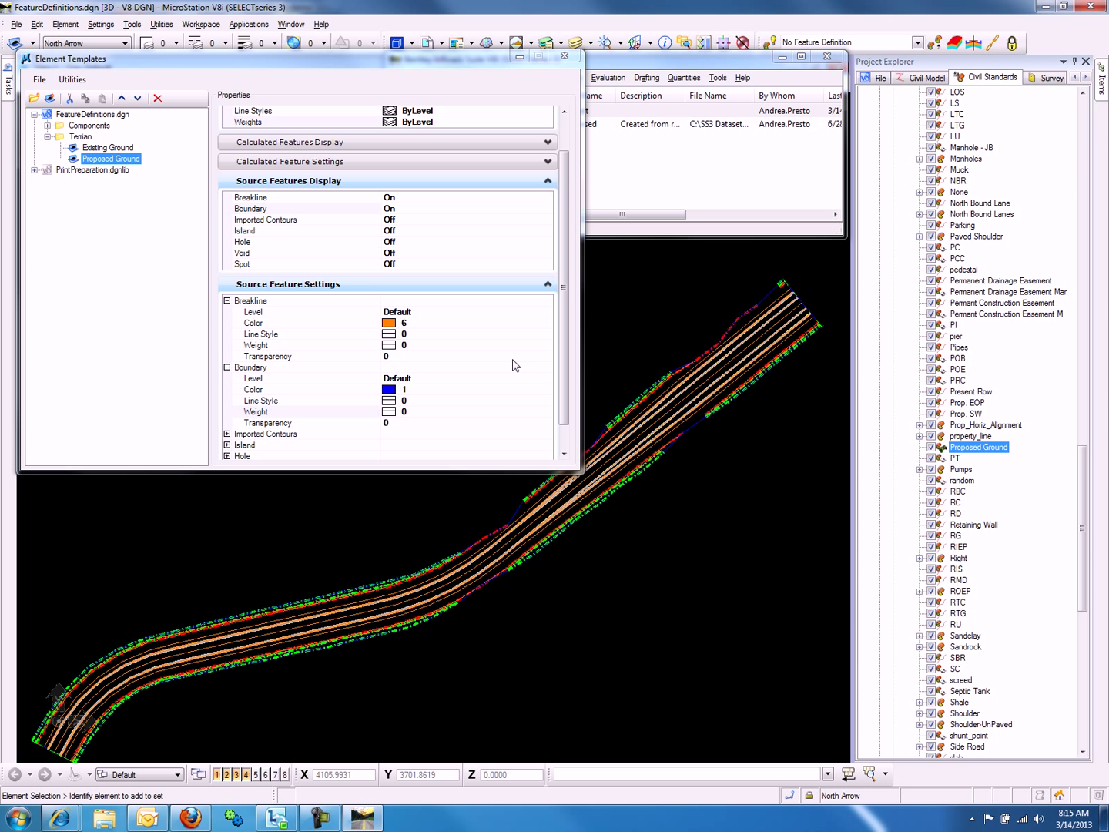
Step: Close Element Templates and use Level Display's Invert On/Off so only the Default level shows
click(565, 58)
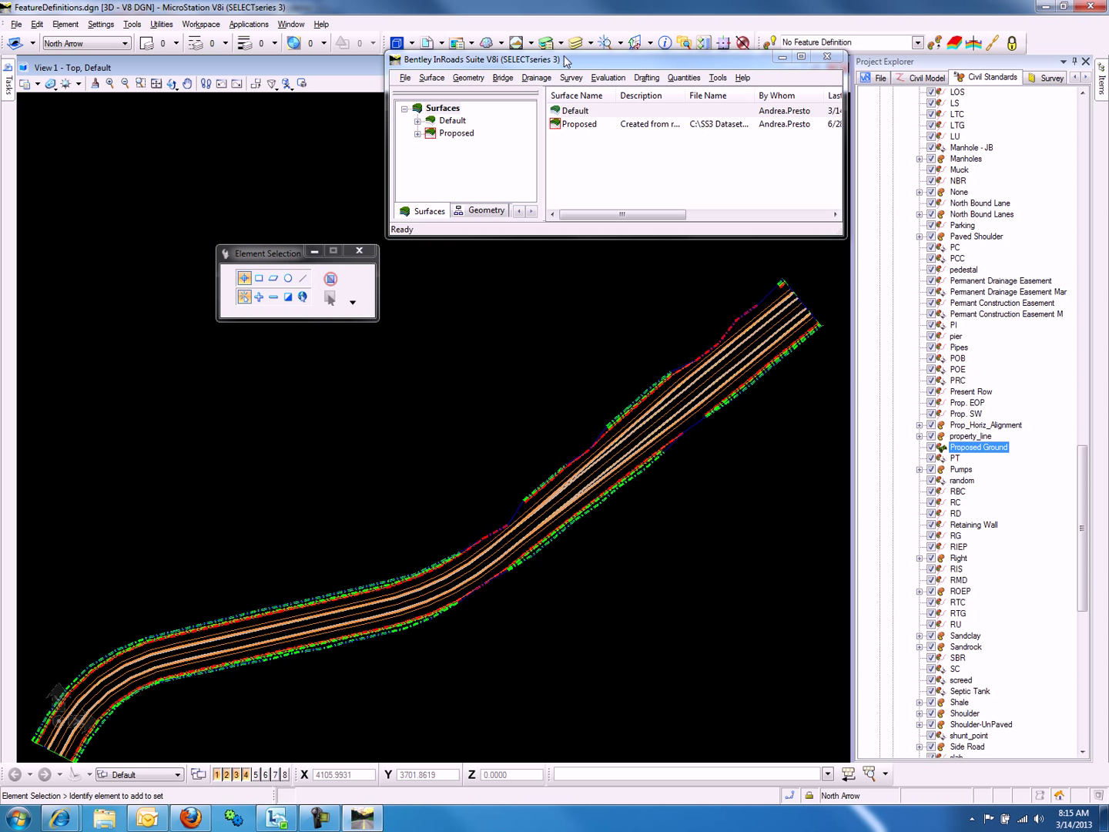
click(576, 43)
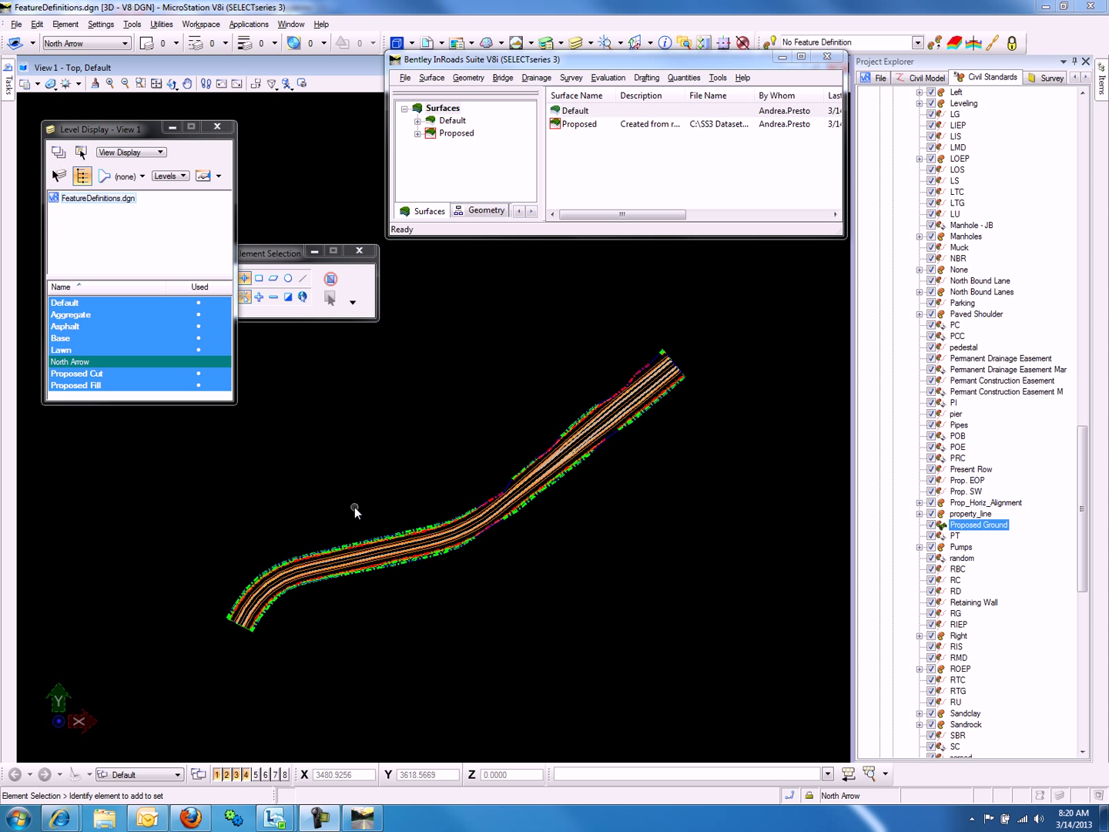
click(134, 302)
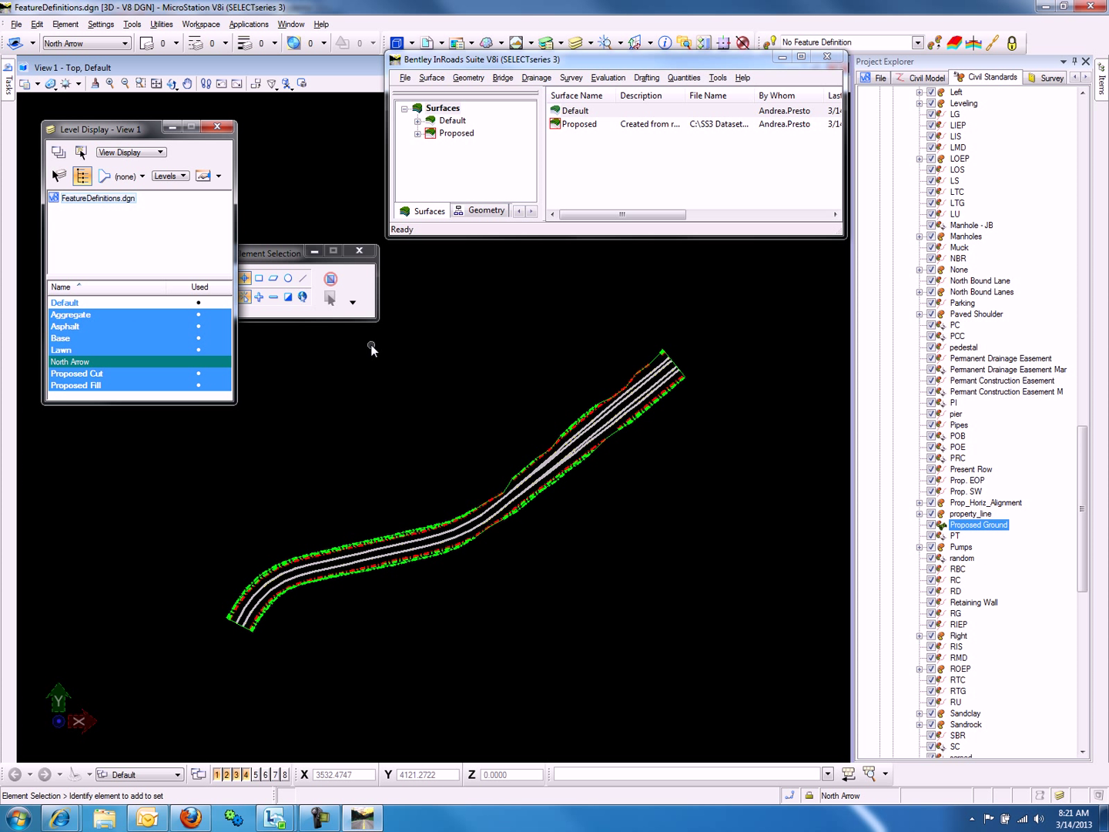
right_click(135, 331)
click(165, 403)
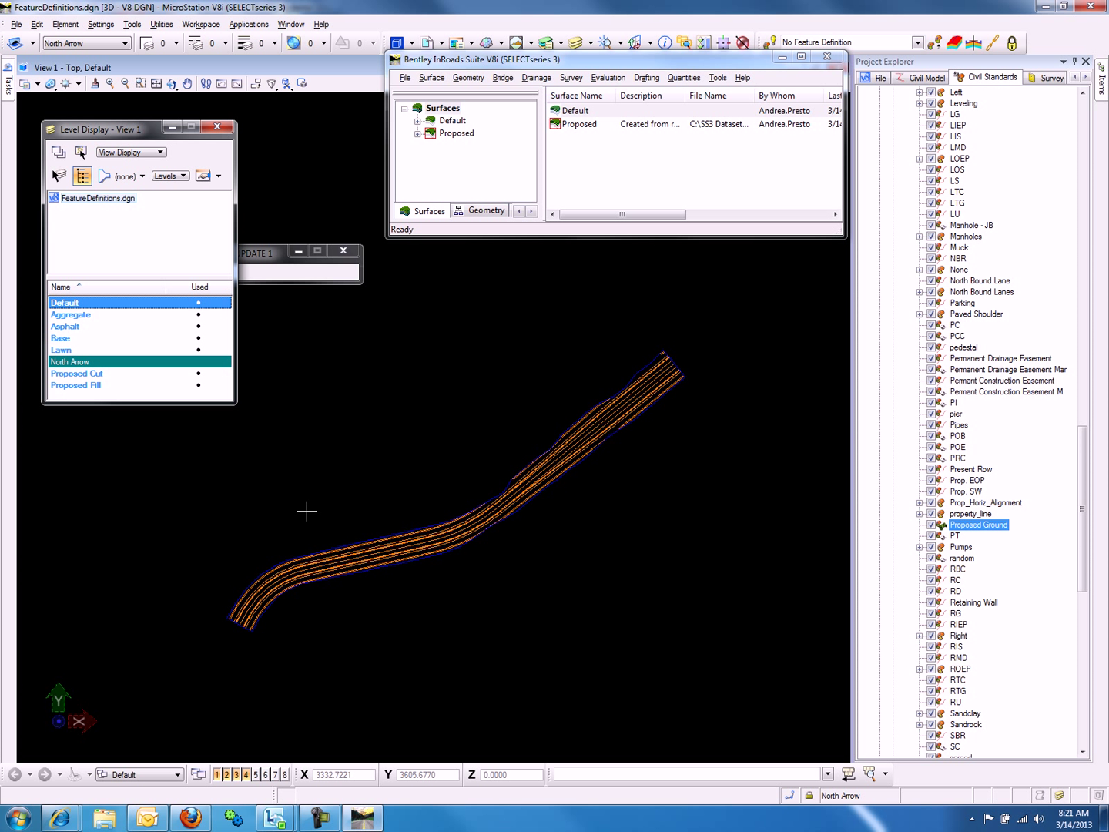